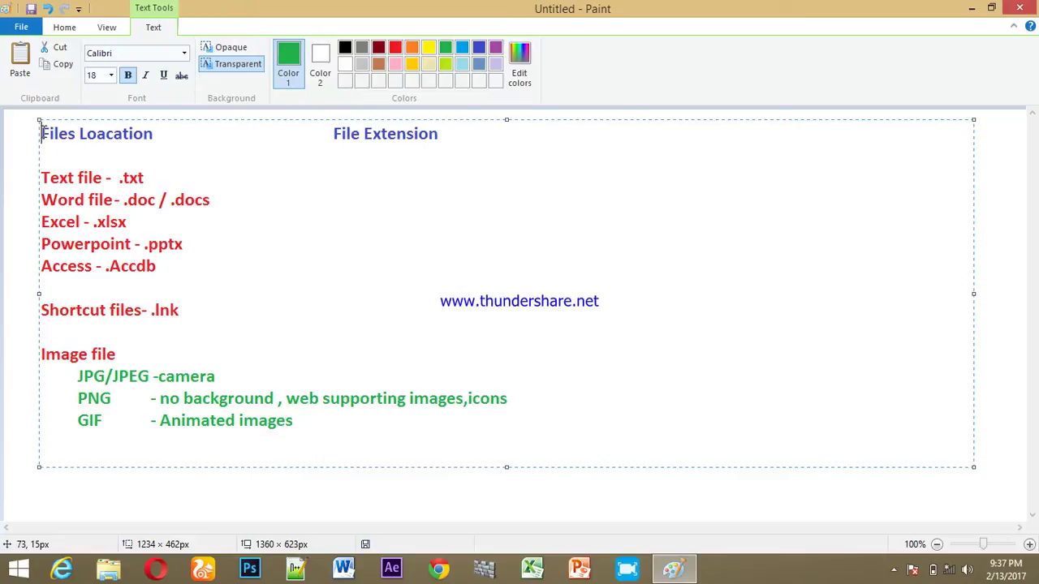
Step: Minimize the Paint window containing the file extension notes to show the desktop
click(287, 227)
drag(309, 435, 128, 224)
click(426, 242)
click(971, 8)
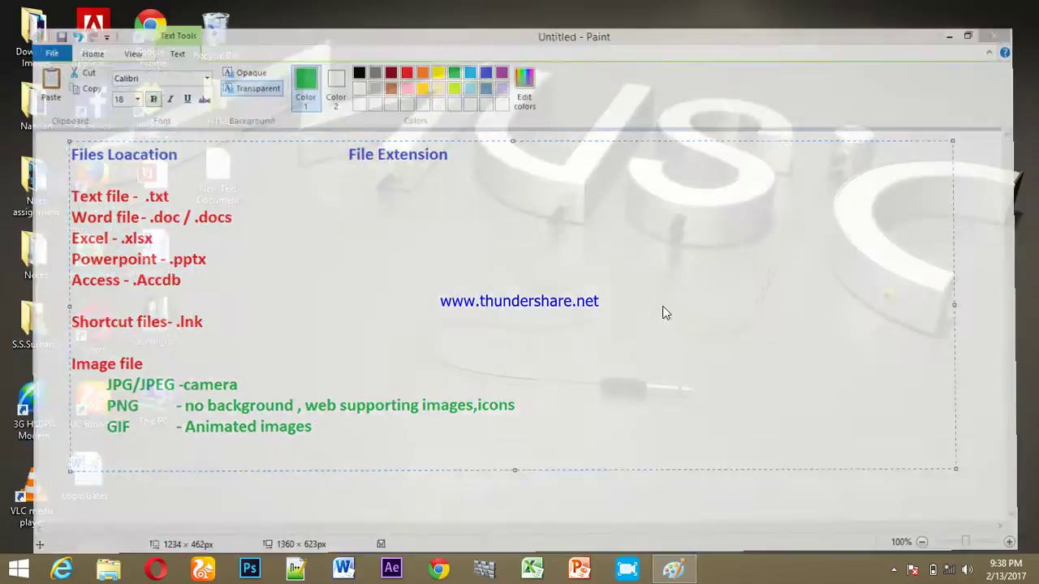
Step: Check the file type of the desktop file New Text Document in its properties
right_click(232, 195)
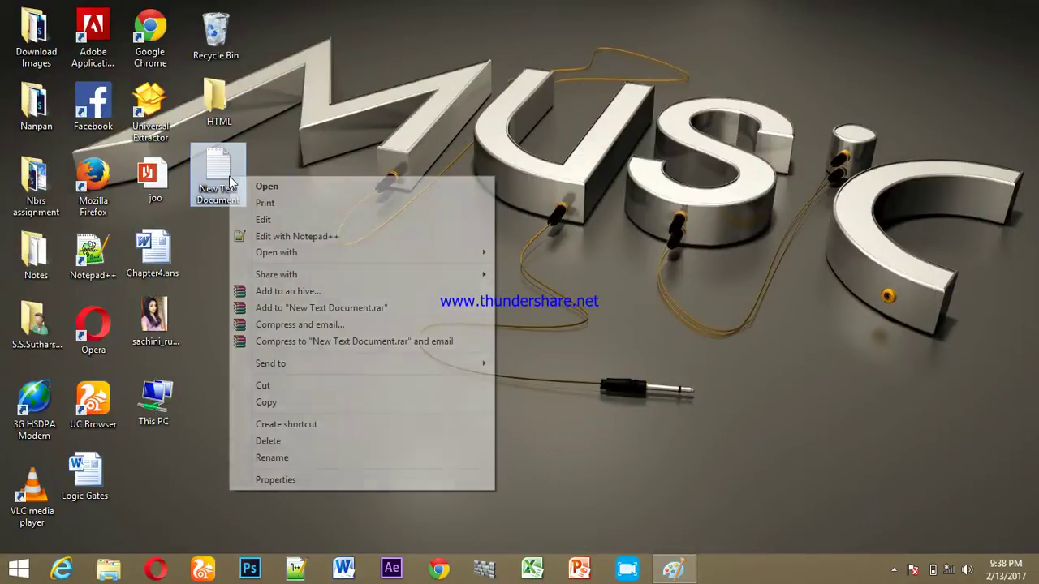
click(308, 481)
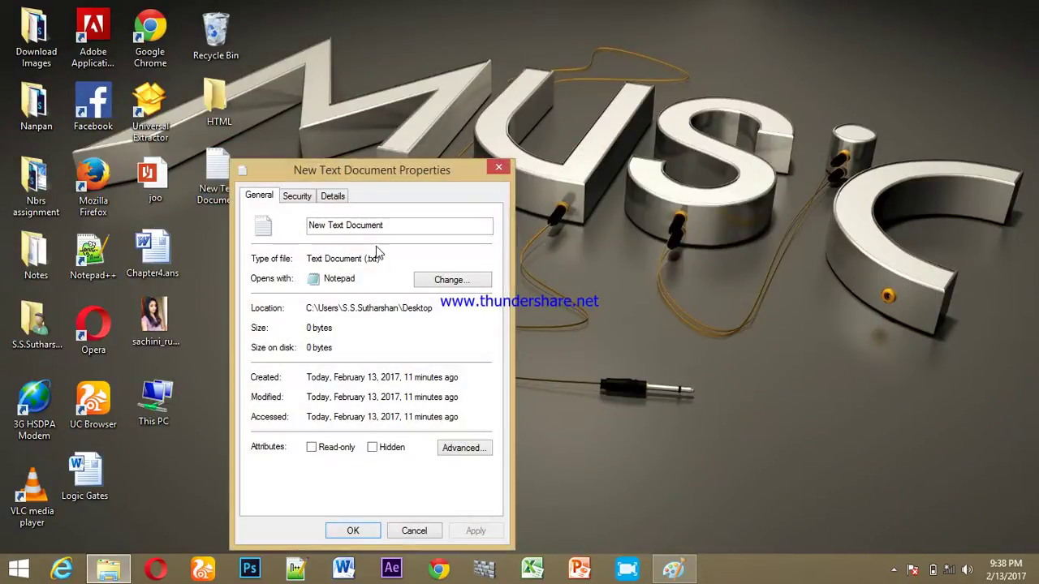
drag(380, 258, 366, 258)
click(499, 167)
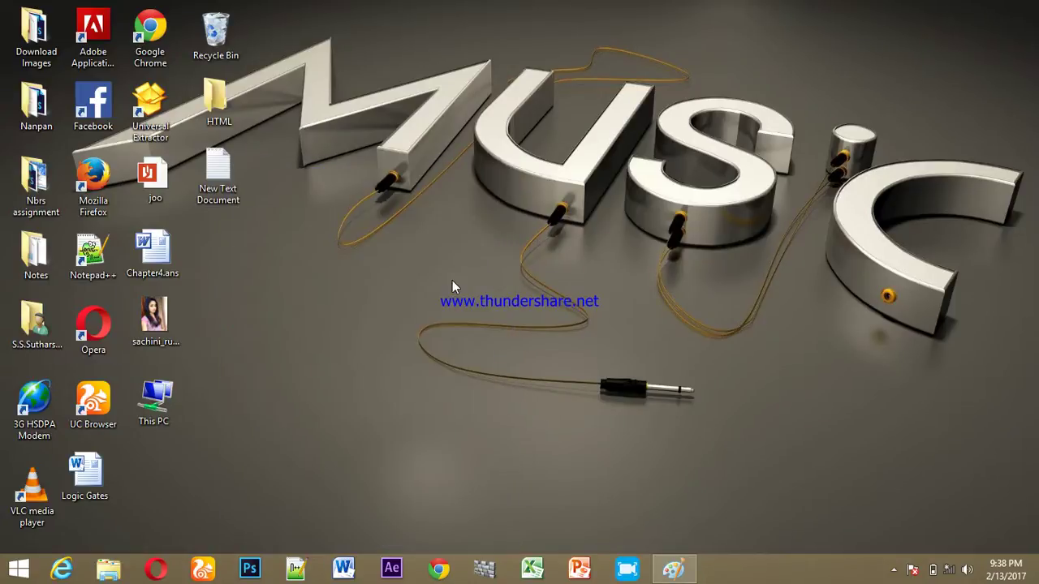
Step: Move the Logic Gates document to an open area of the desktop and check its file type in its properties
drag(108, 461, 492, 156)
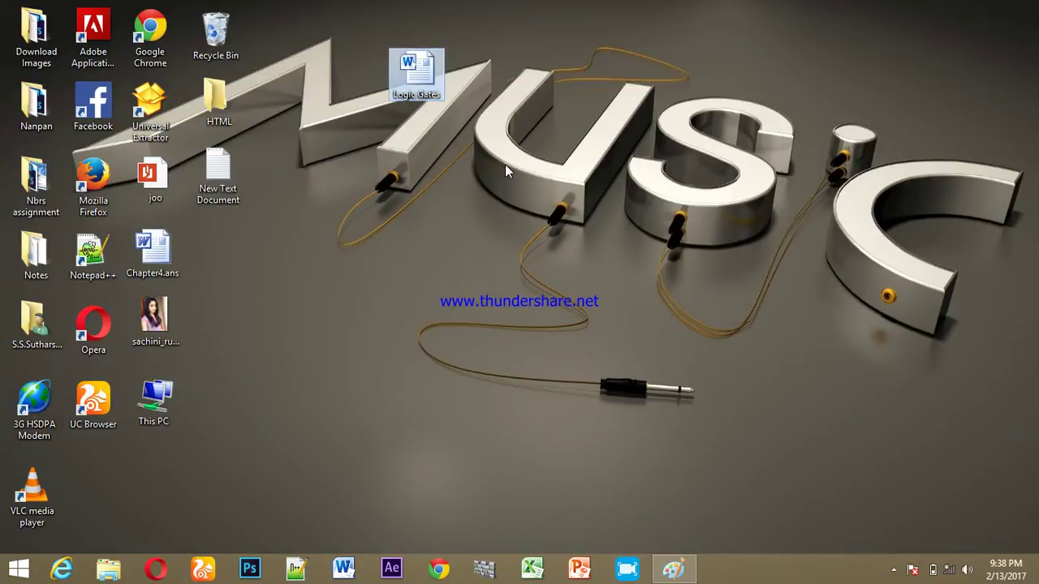
drag(430, 65, 372, 253)
right_click(365, 244)
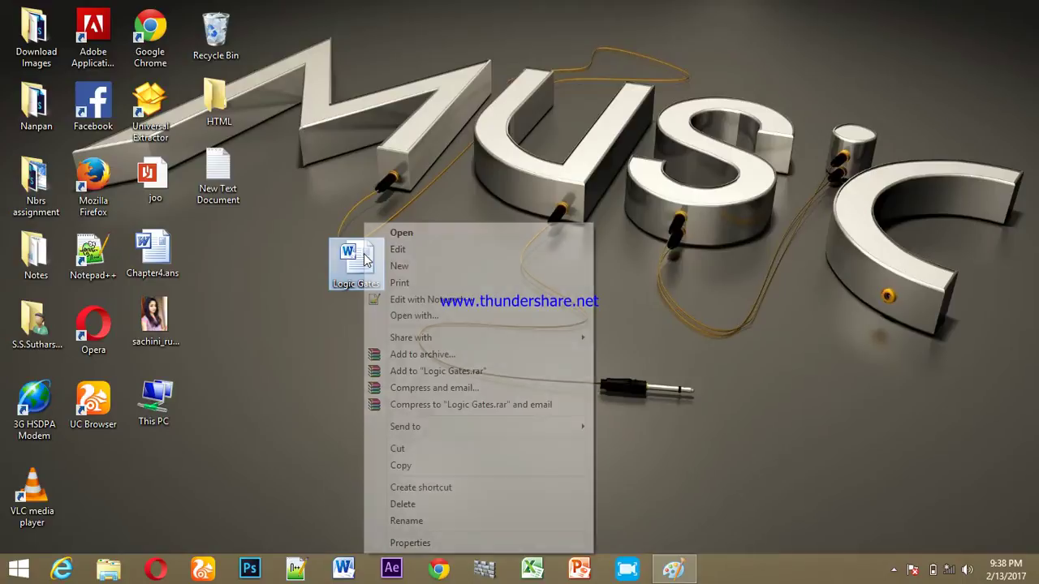
click(404, 543)
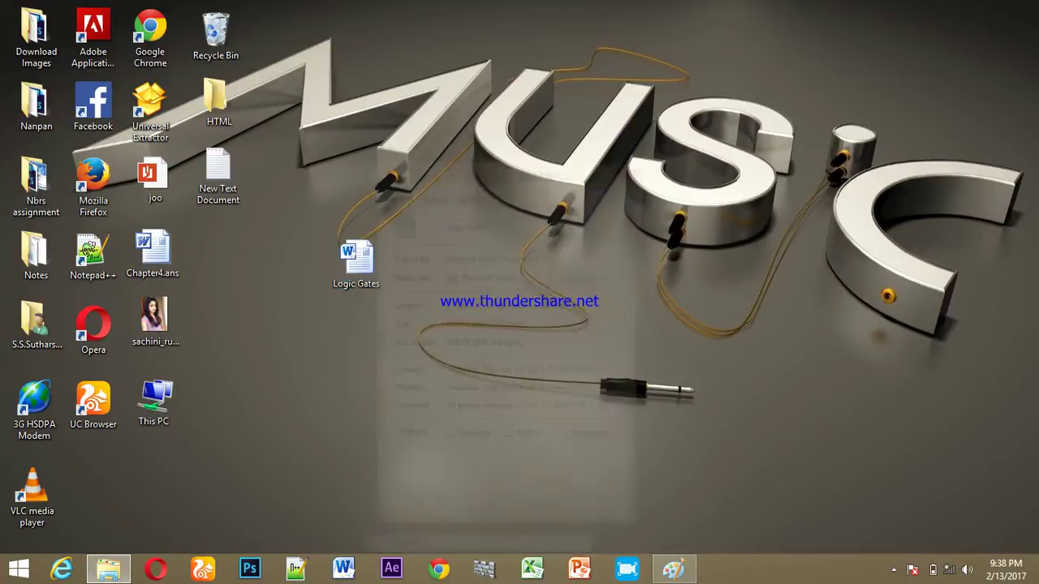
drag(560, 258, 539, 258)
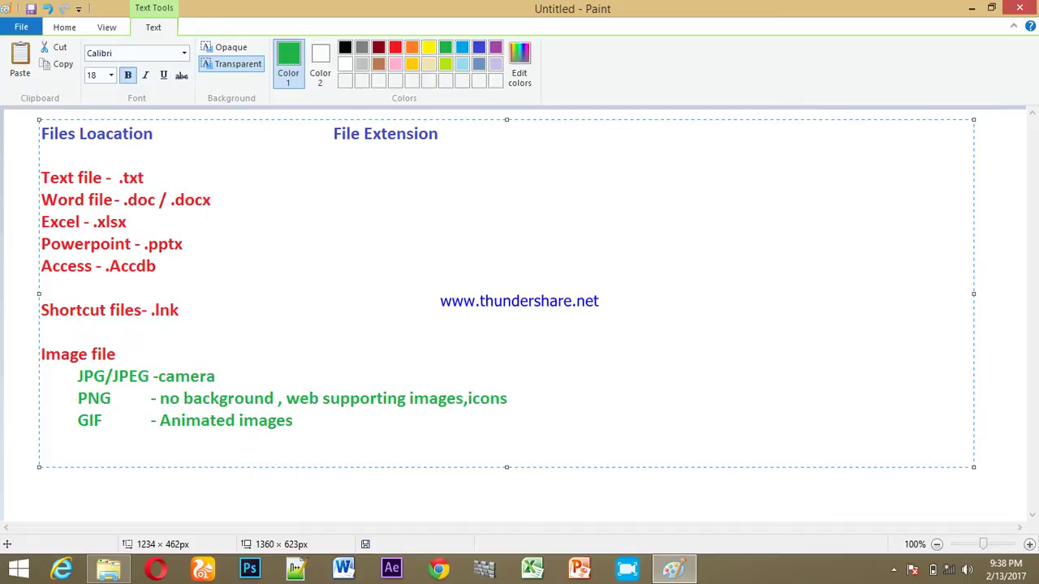
click(972, 8)
click(568, 258)
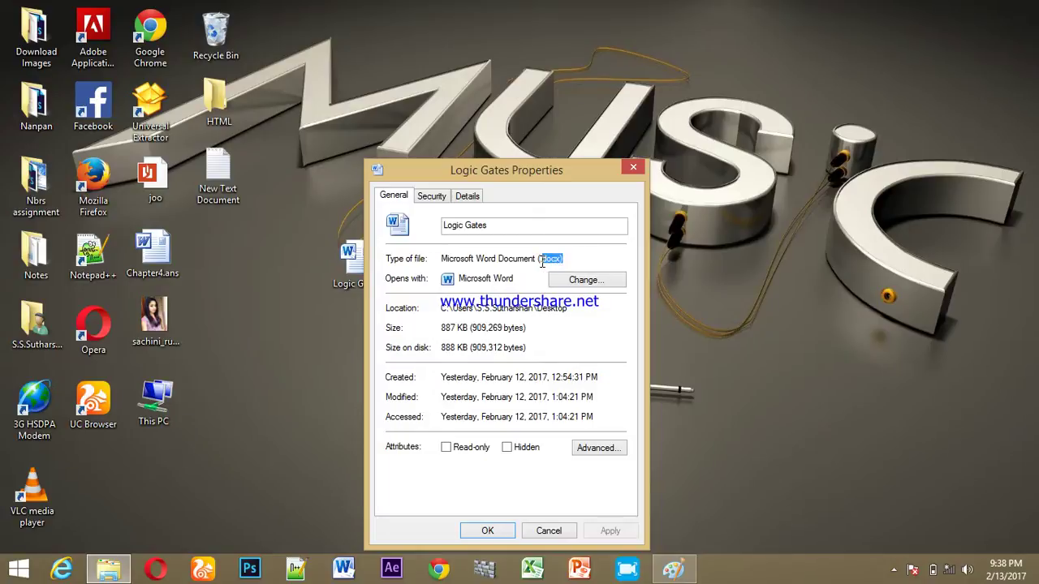
click(634, 166)
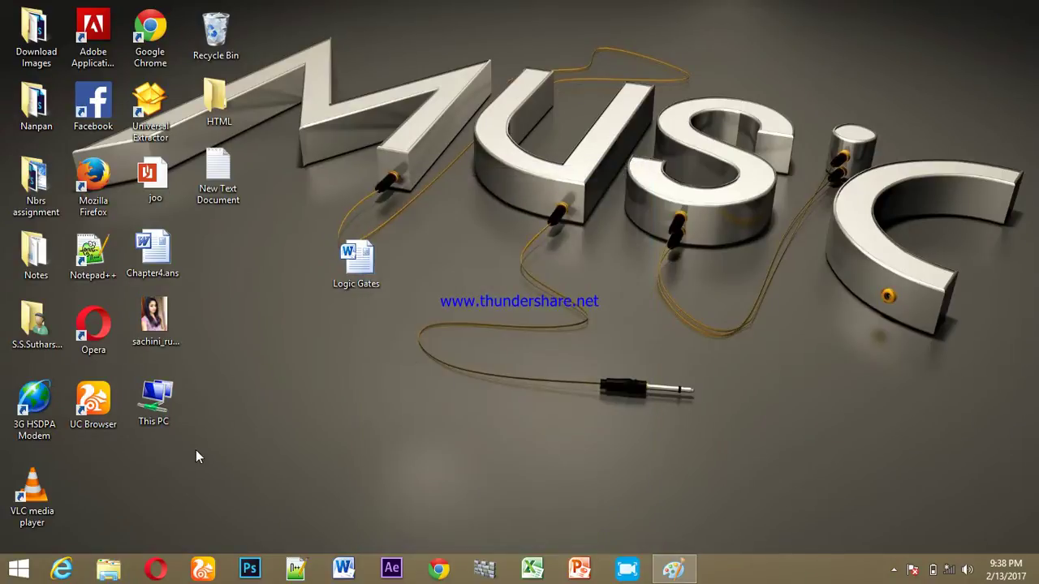
Step: Open the IFPS folder on Local Disk (D:) in File Explorer
click(114, 568)
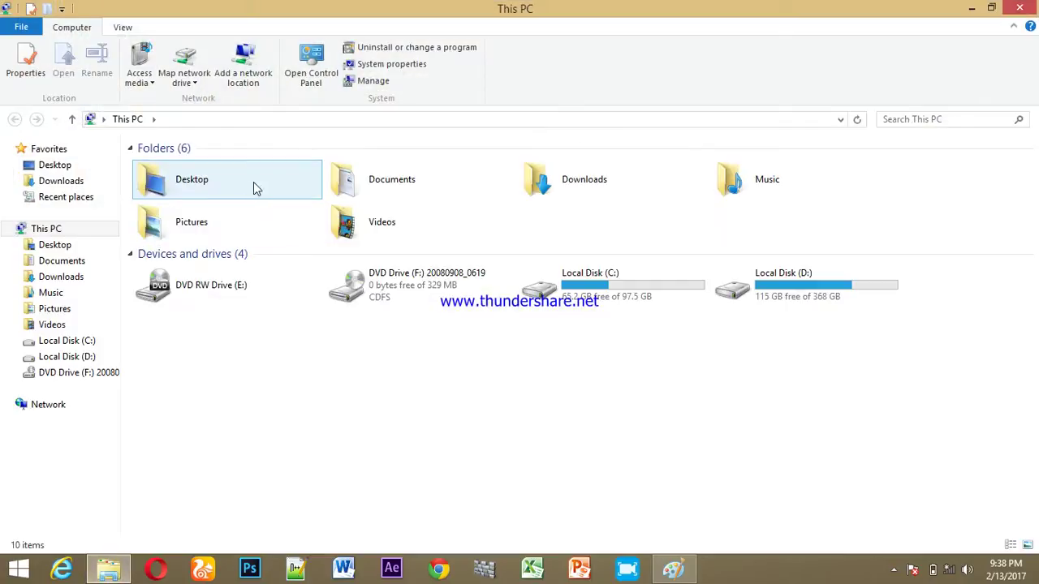
double_click(798, 292)
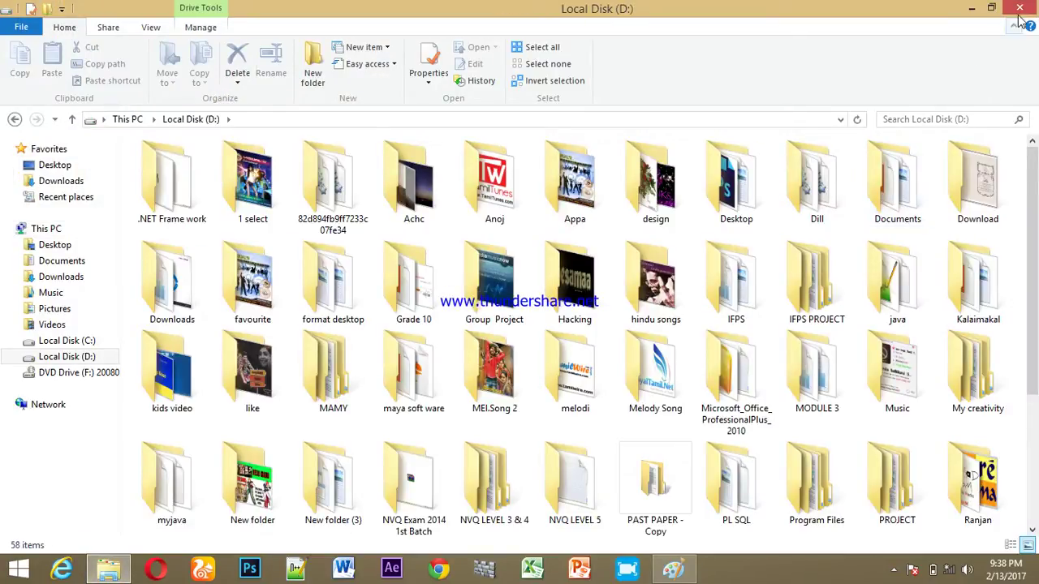
double_click(724, 299)
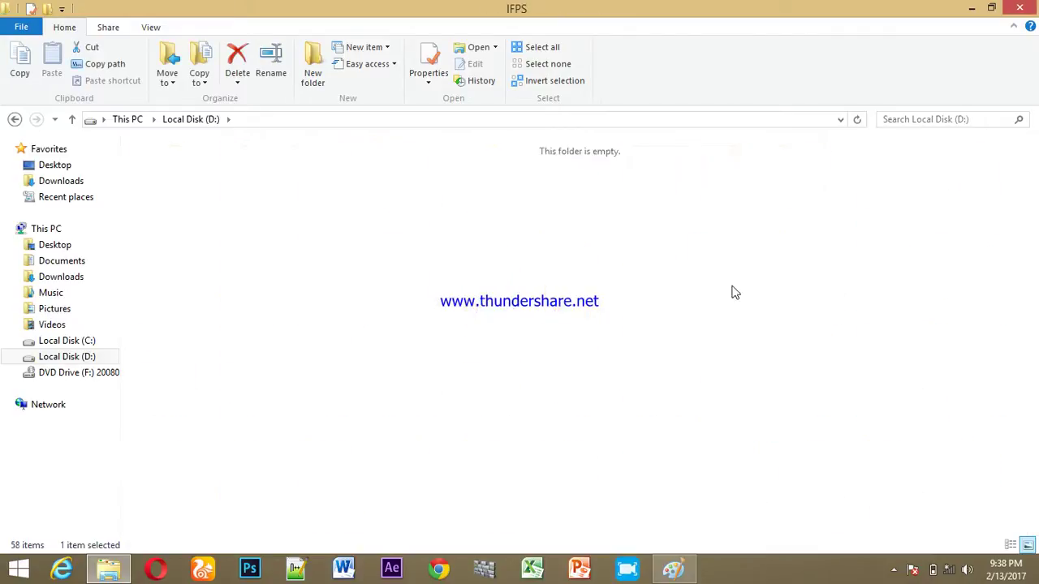
Step: Check the file type of the WeeklY Time tables workbook in its properties
scroll(820, 494, down, 1)
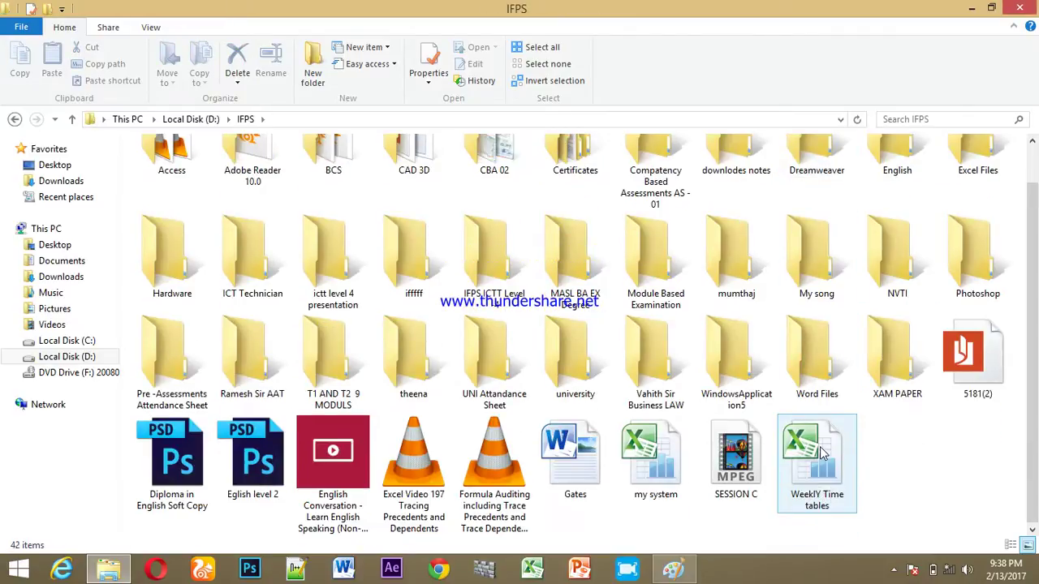
click(822, 453)
right_click(822, 453)
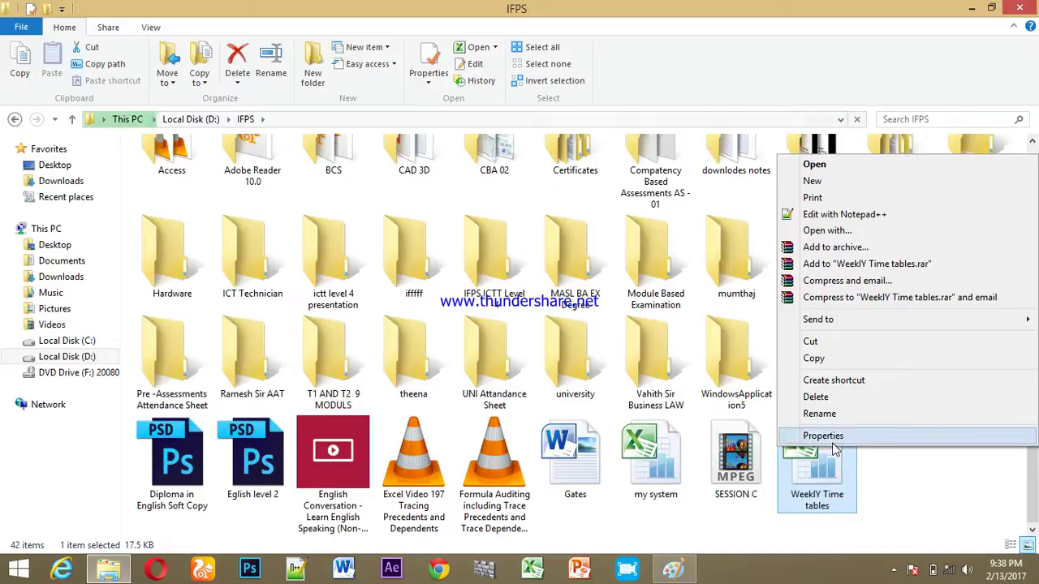
click(863, 433)
drag(915, 172, 534, 42)
drag(568, 127, 551, 126)
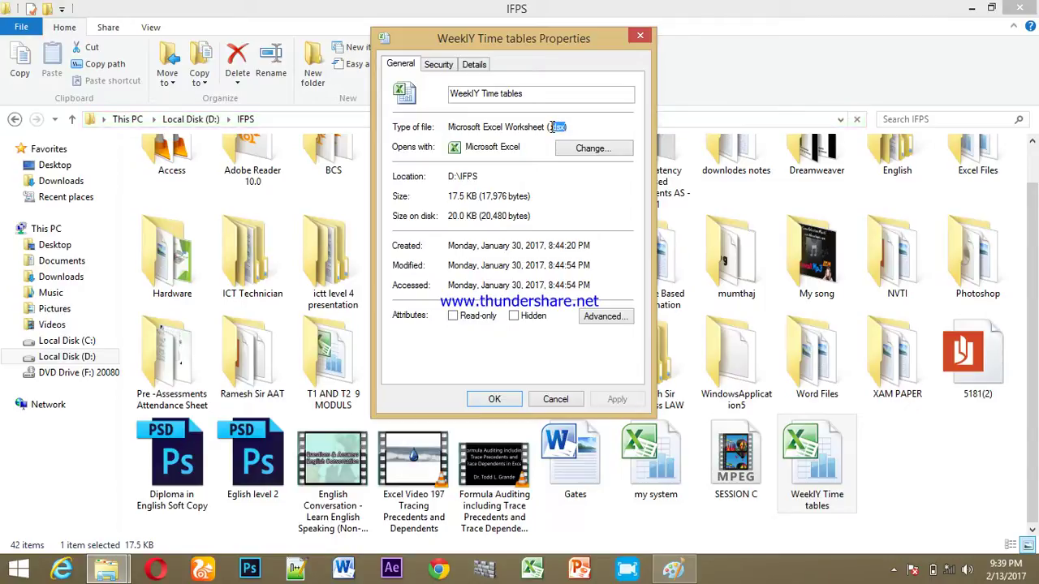
click(640, 36)
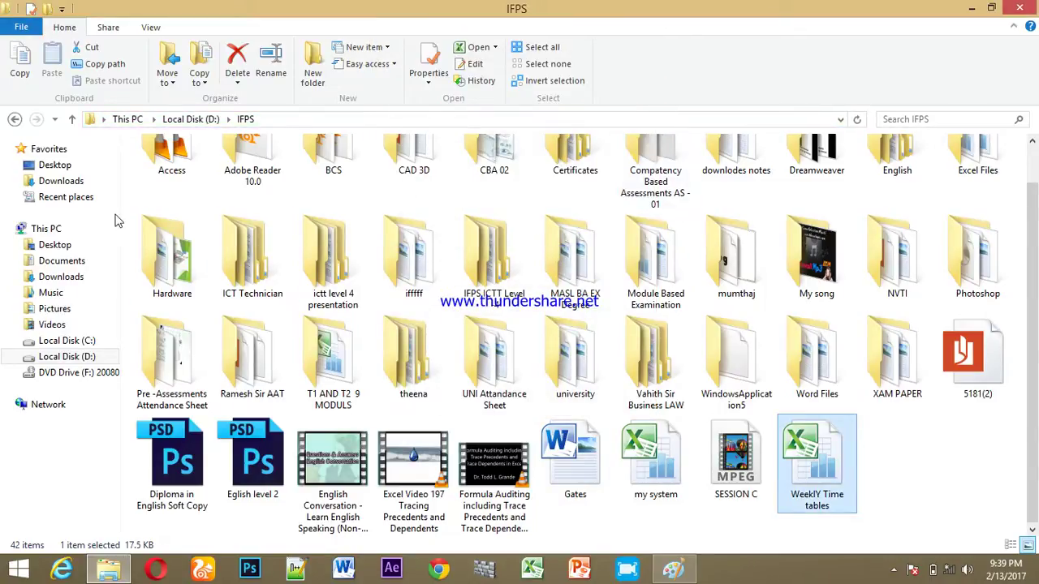
Step: In the IFPS folder on Local Disk (D:), open ictt level 4 presentation and its second-to-last subfolder
click(55, 265)
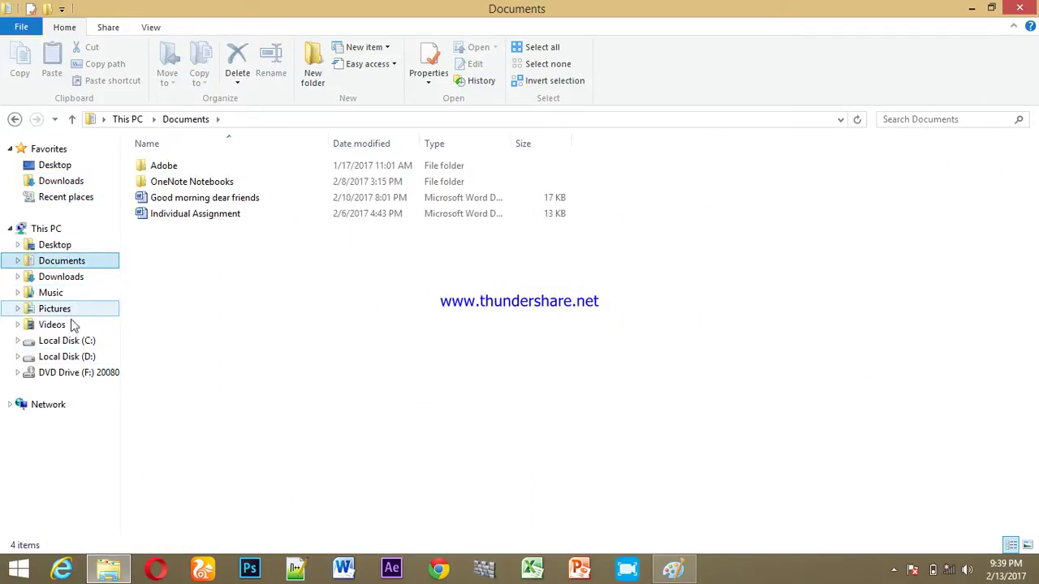
click(73, 356)
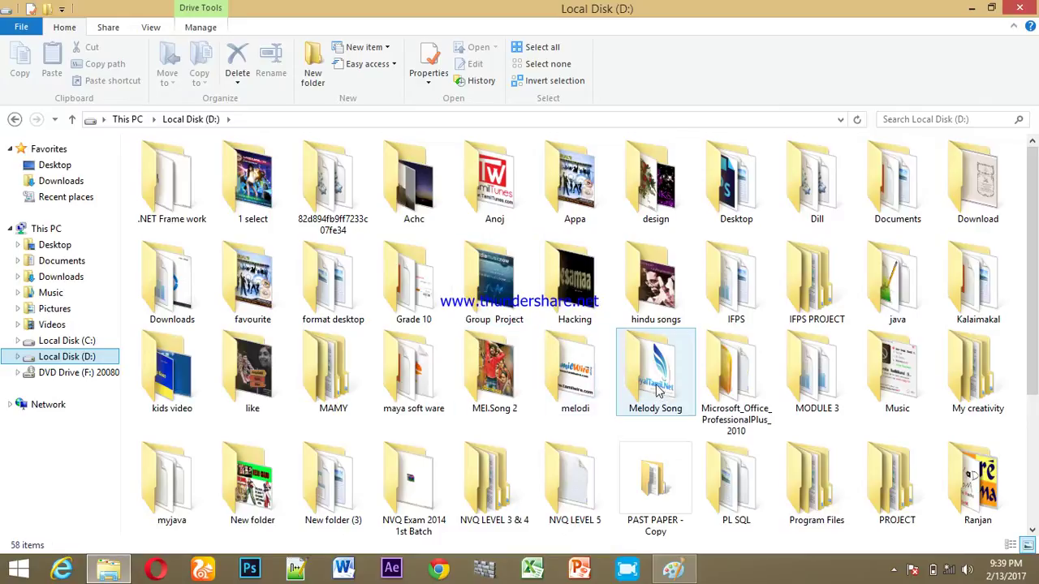
double_click(735, 289)
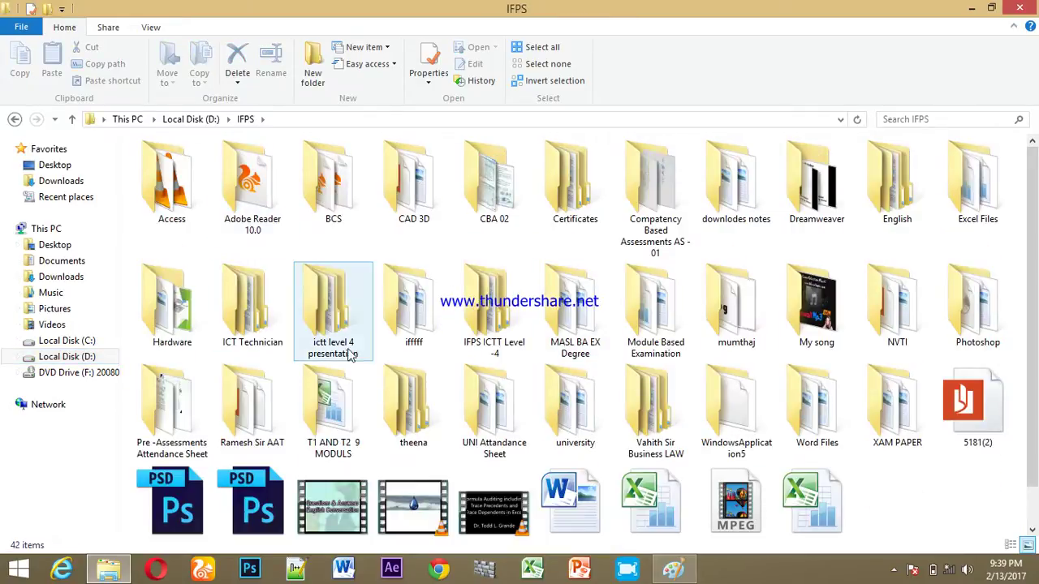
double_click(321, 326)
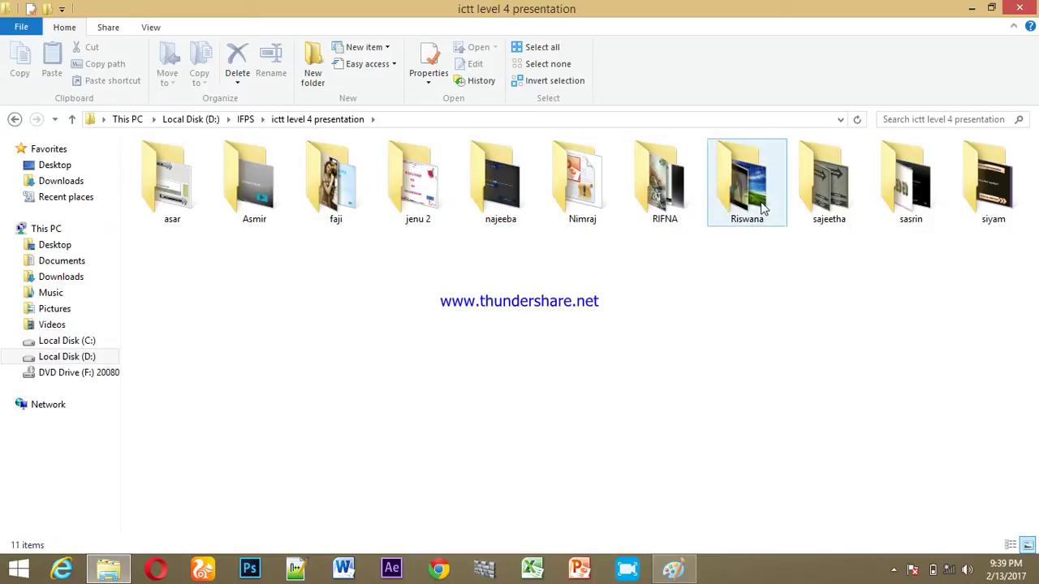
double_click(887, 179)
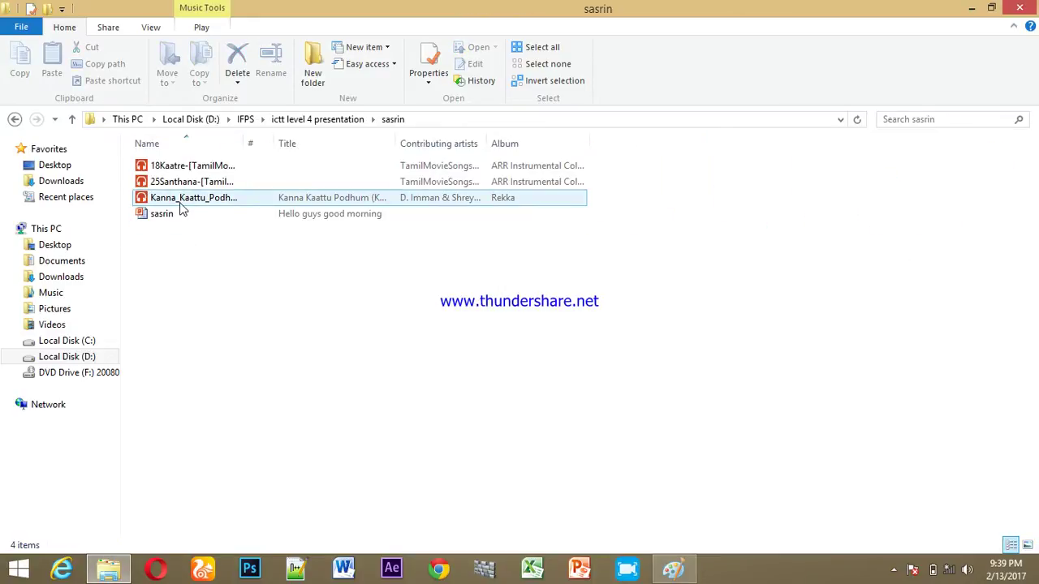
Step: Check the file type of the PowerPoint presentation listed below the music files in its properties
click(173, 215)
right_click(173, 215)
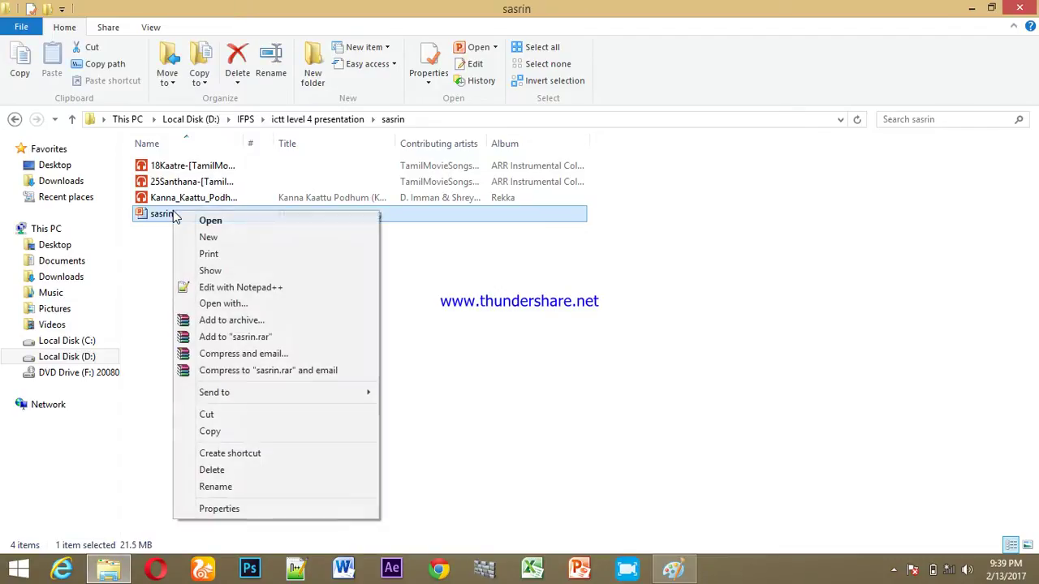
click(215, 507)
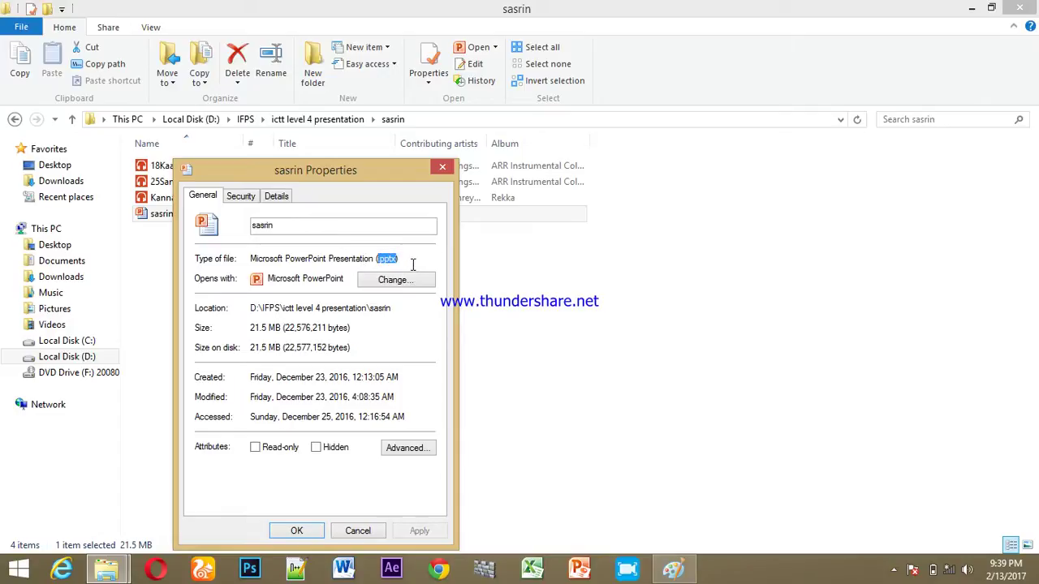
click(442, 167)
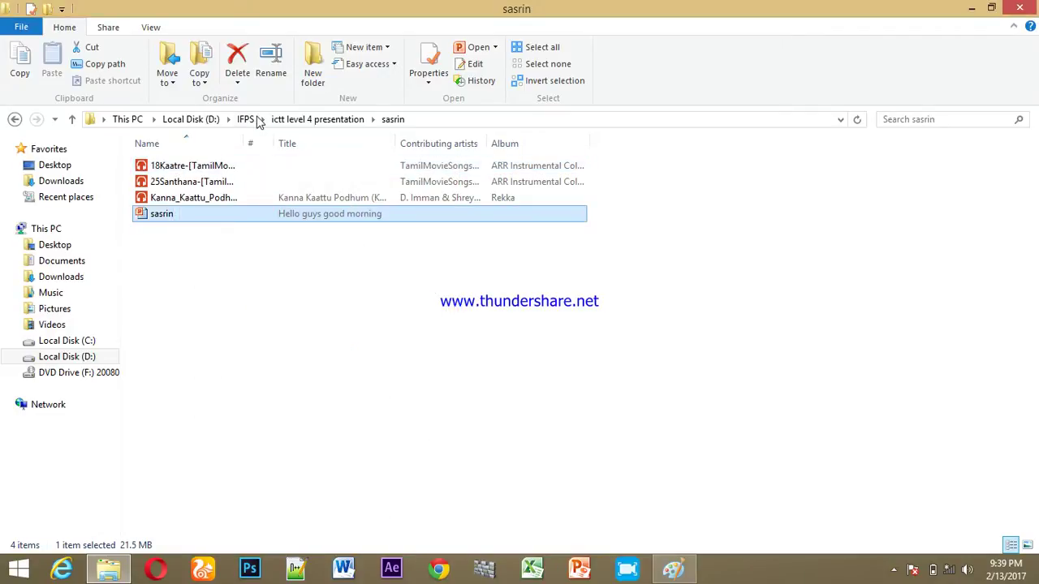
Step: Return to the IFPS folder and look through its folders and files, checking the Start screen along the way
click(14, 120)
click(14, 120)
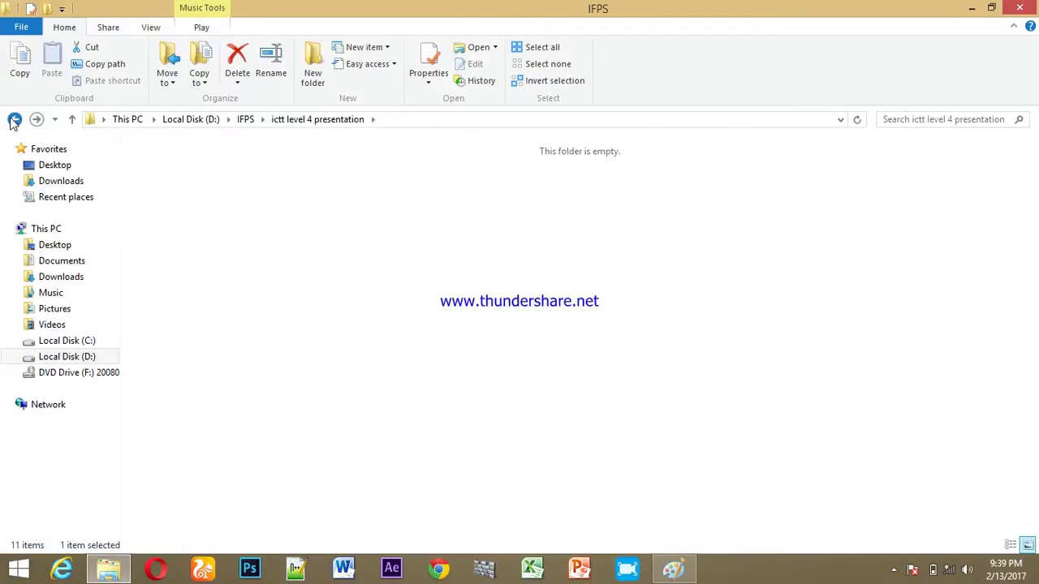
scroll(796, 442, down, 1)
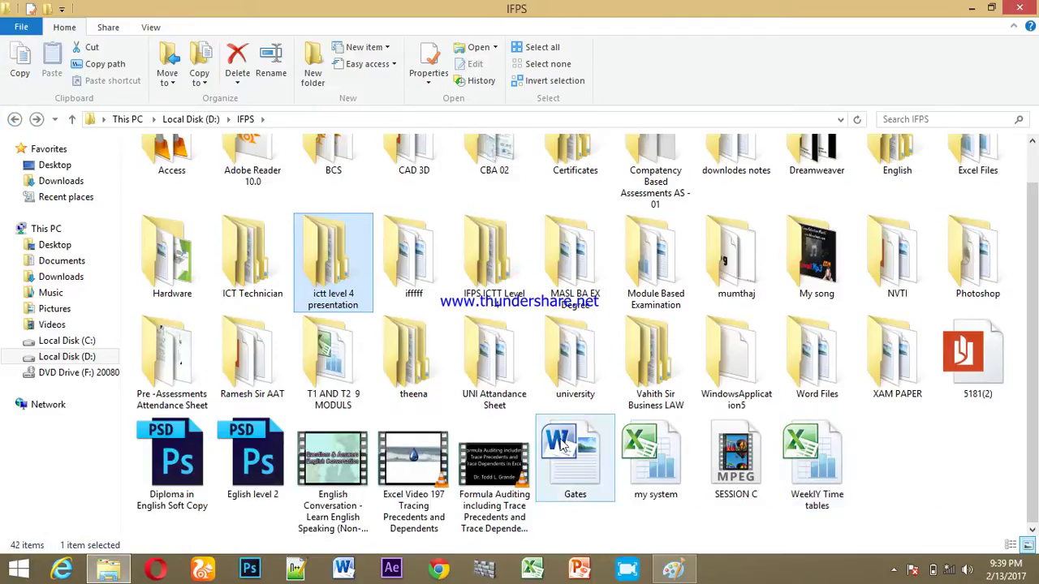
scroll(345, 419, up, 1)
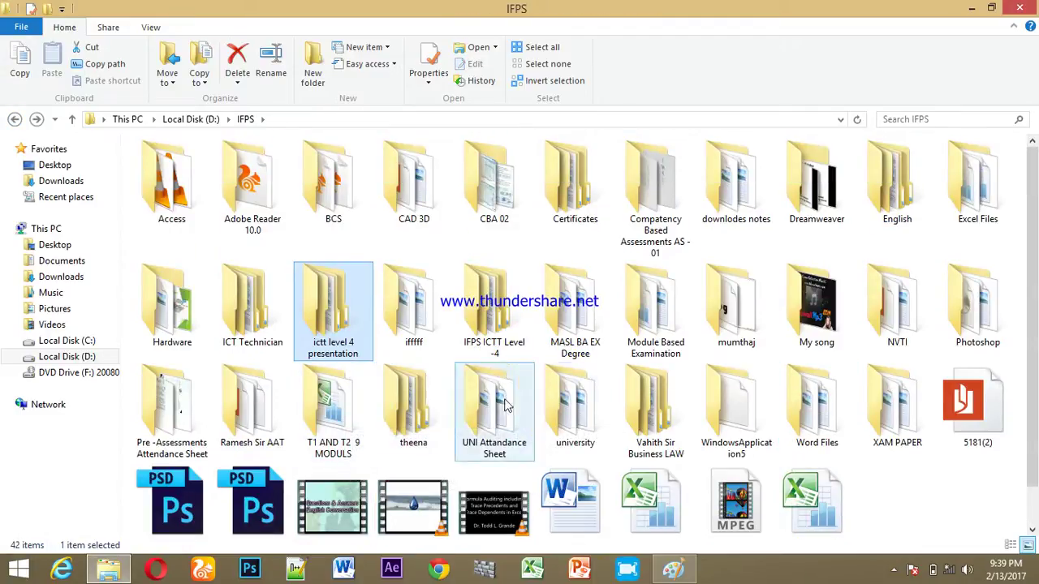
click(19, 569)
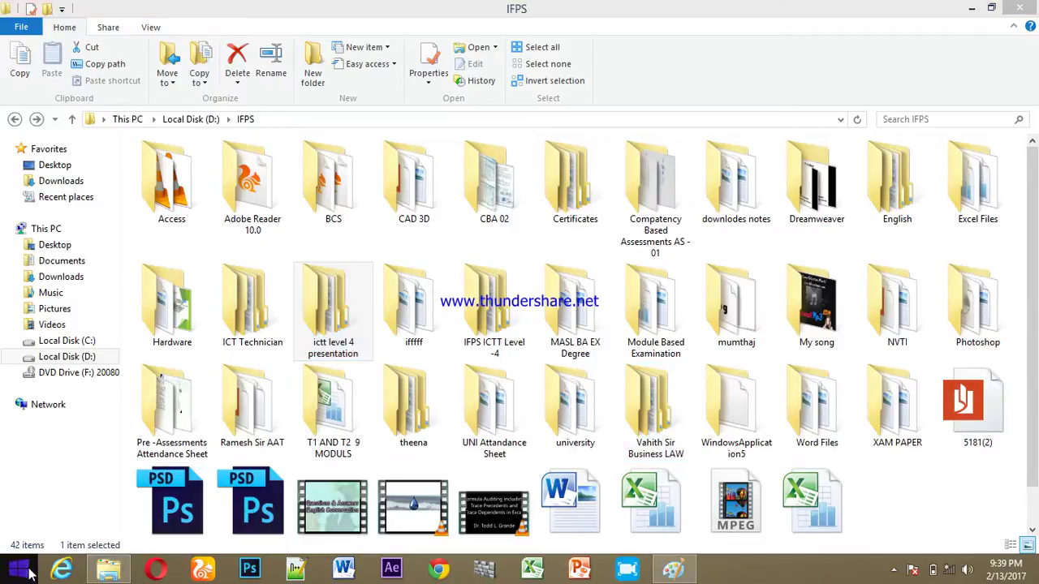
click(151, 505)
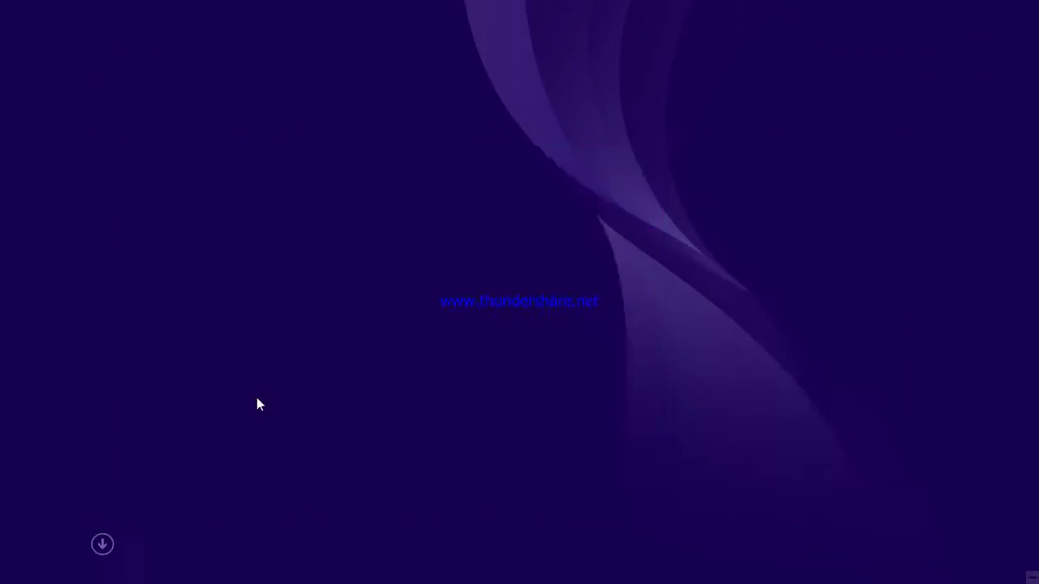
scroll(751, 375, down, 1)
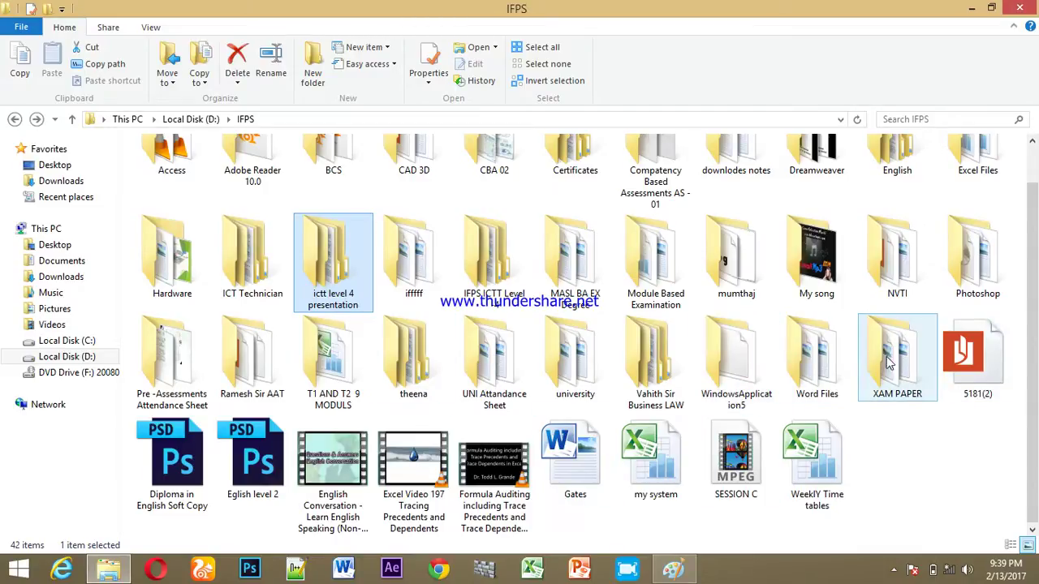
scroll(753, 356, up, 1)
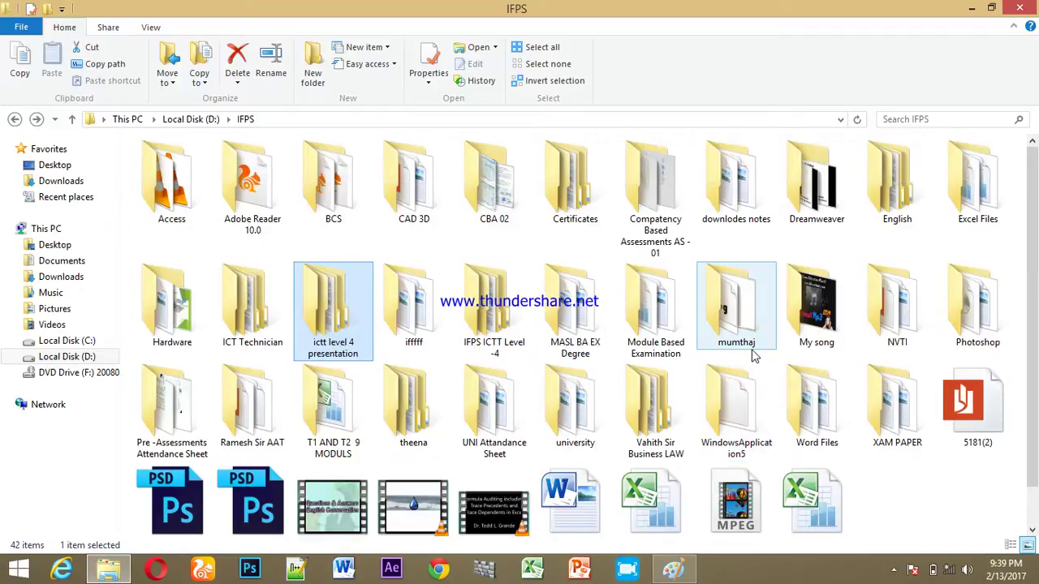
scroll(748, 355, down, 1)
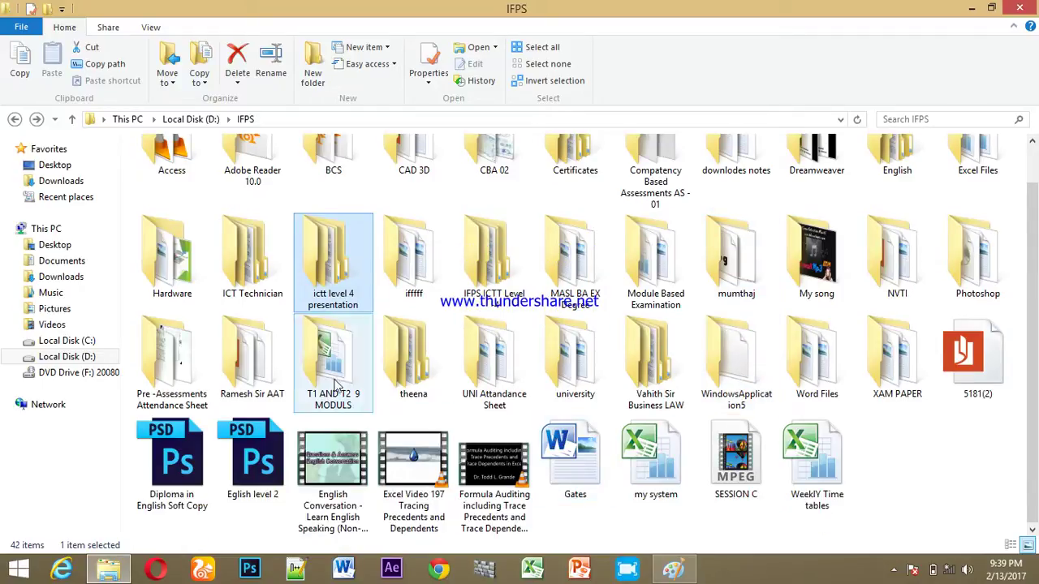
scroll(371, 369, up, 1)
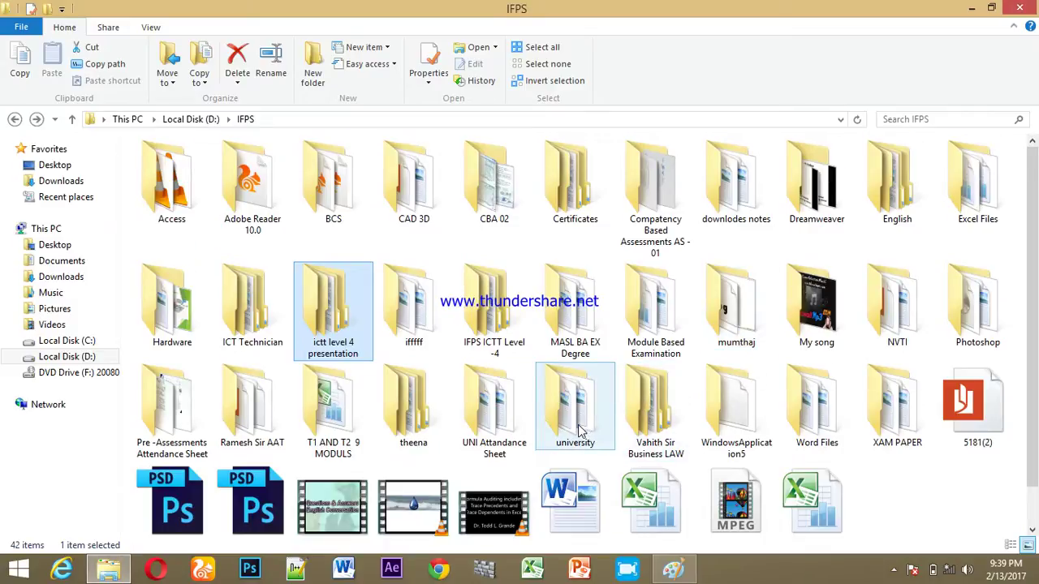
scroll(579, 430, down, 1)
scroll(438, 361, up, 1)
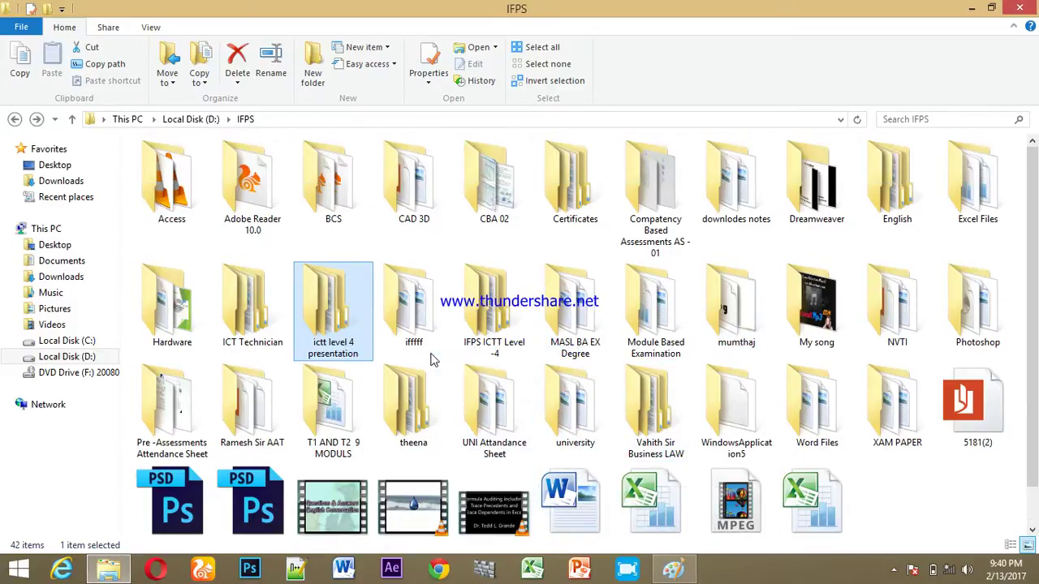
Step: Launch Microsoft Access 2010 from the full list of installed apps
click(20, 569)
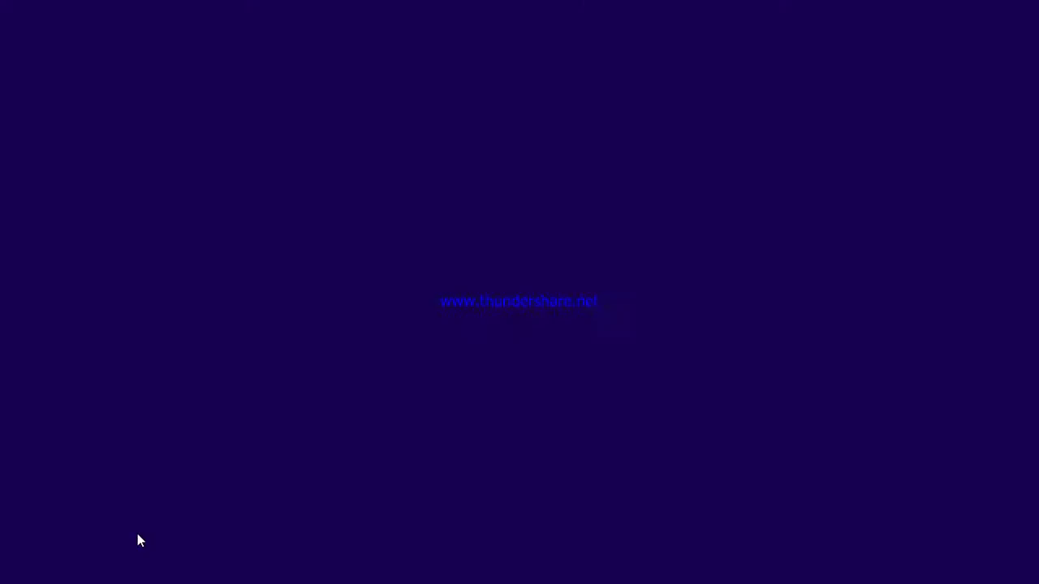
click(102, 545)
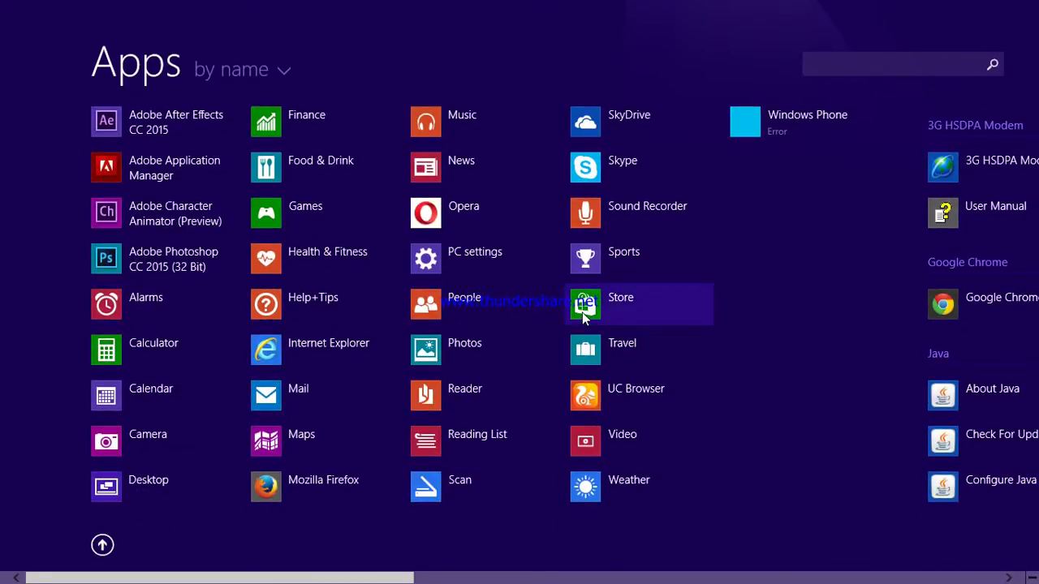
scroll(582, 313, down, 5)
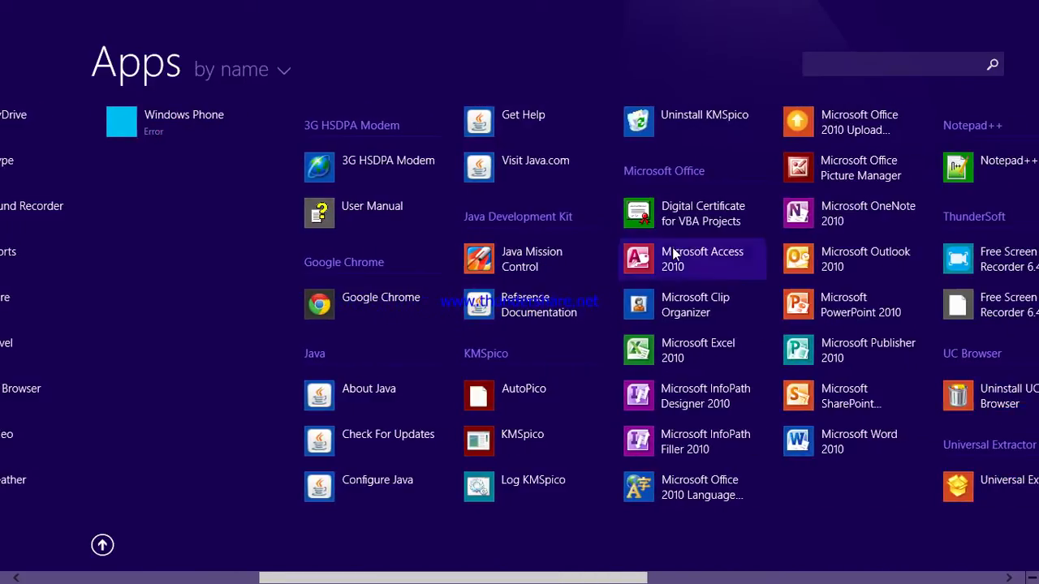
click(673, 255)
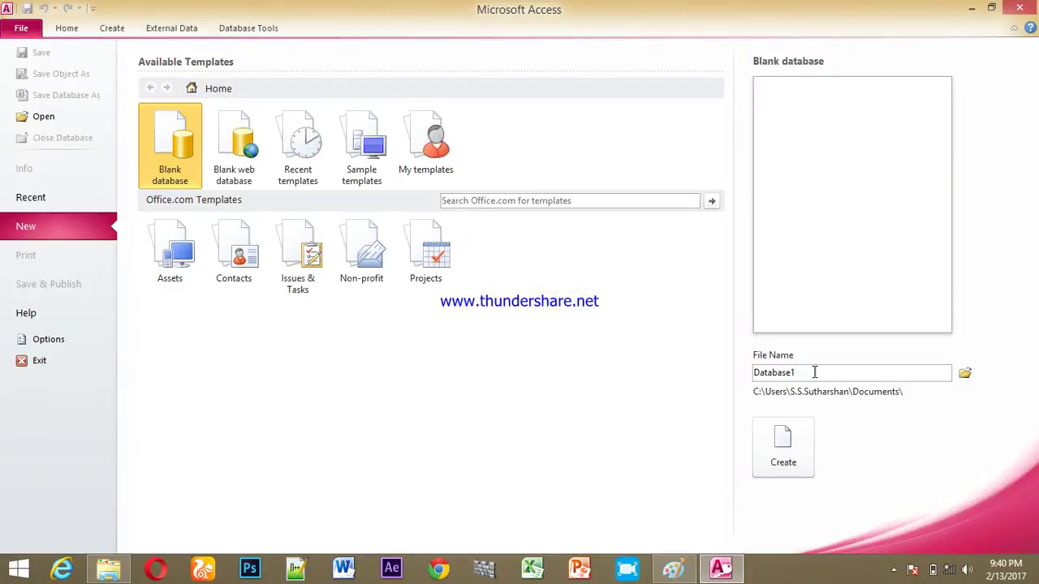
Step: Create a blank Access database named start, saved to the Desktop
click(808, 375)
text(start)
click(964, 373)
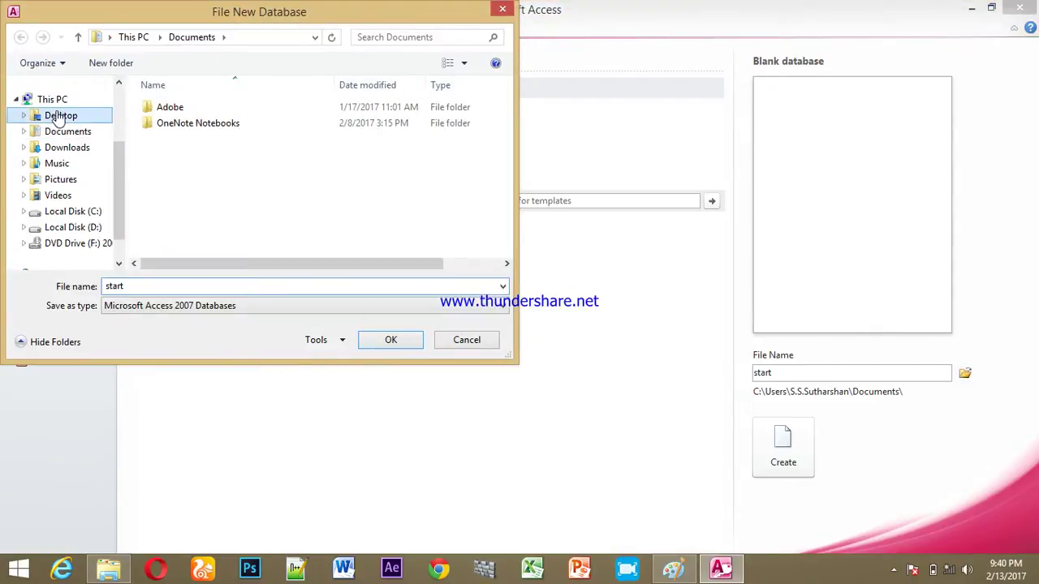
click(57, 116)
click(390, 341)
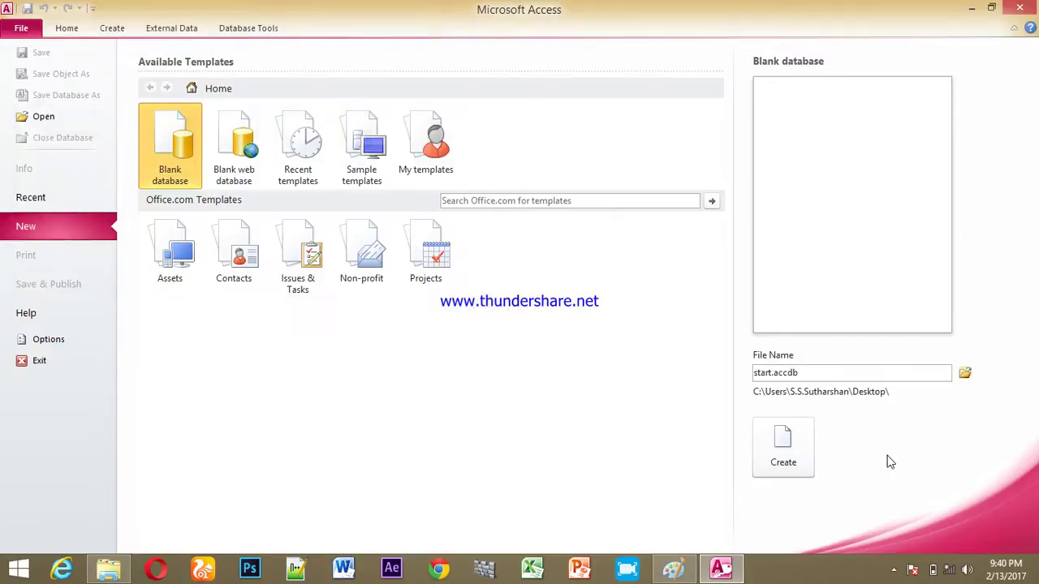
click(792, 449)
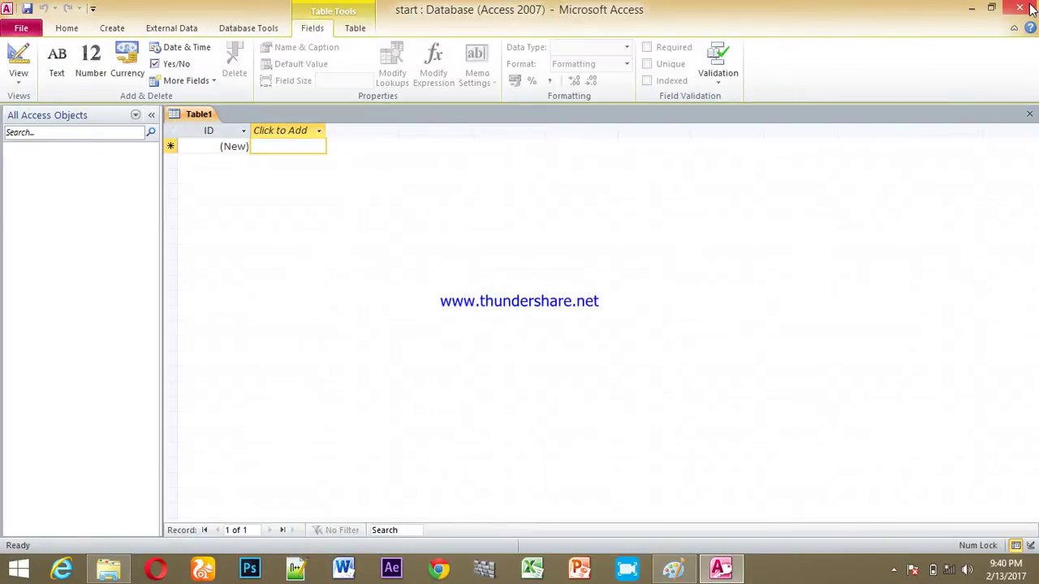
Step: Close Access and the IFPS folder window, and move the start database to the empty area near the desktop's upper edge
click(1020, 8)
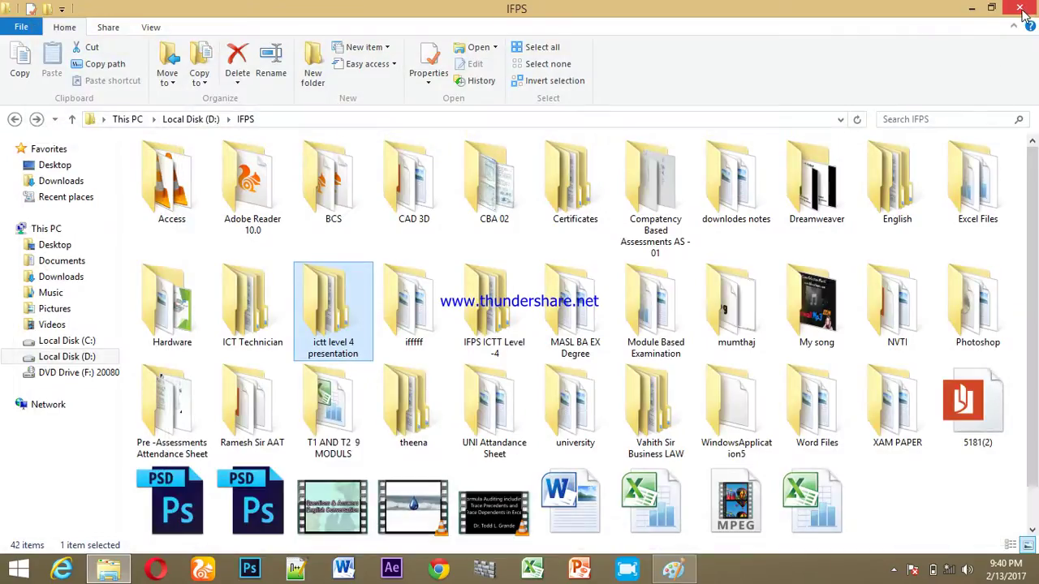
click(1021, 10)
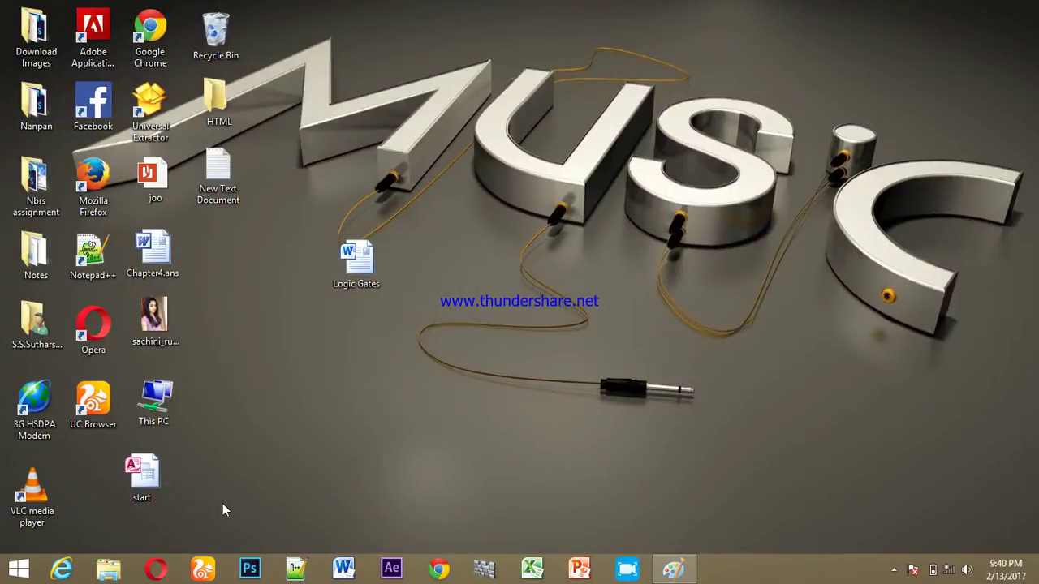
drag(142, 475, 477, 42)
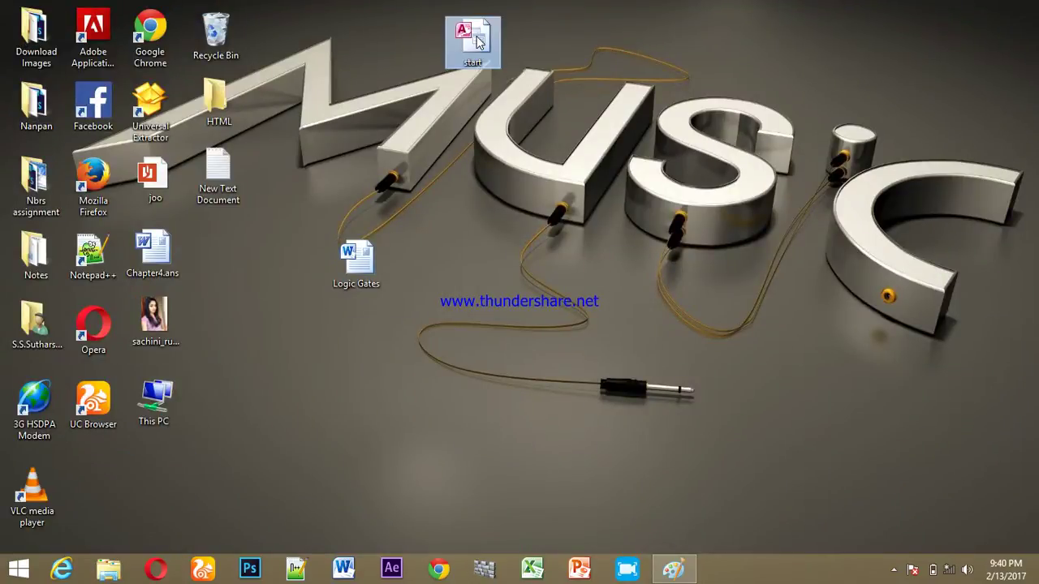
Step: Check the file type of the start database in its properties
right_click(477, 43)
click(613, 322)
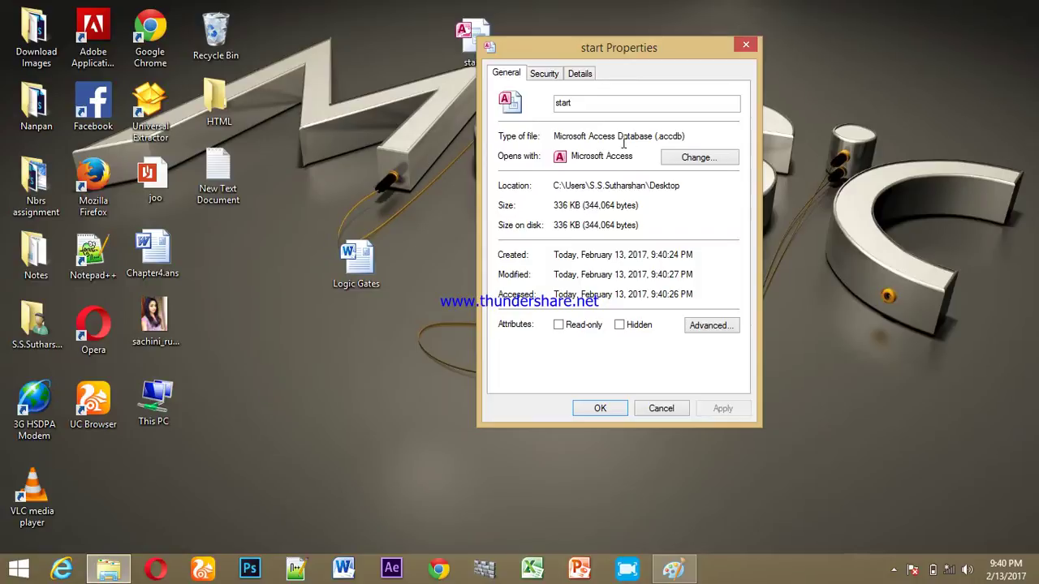
drag(689, 136, 658, 132)
click(746, 45)
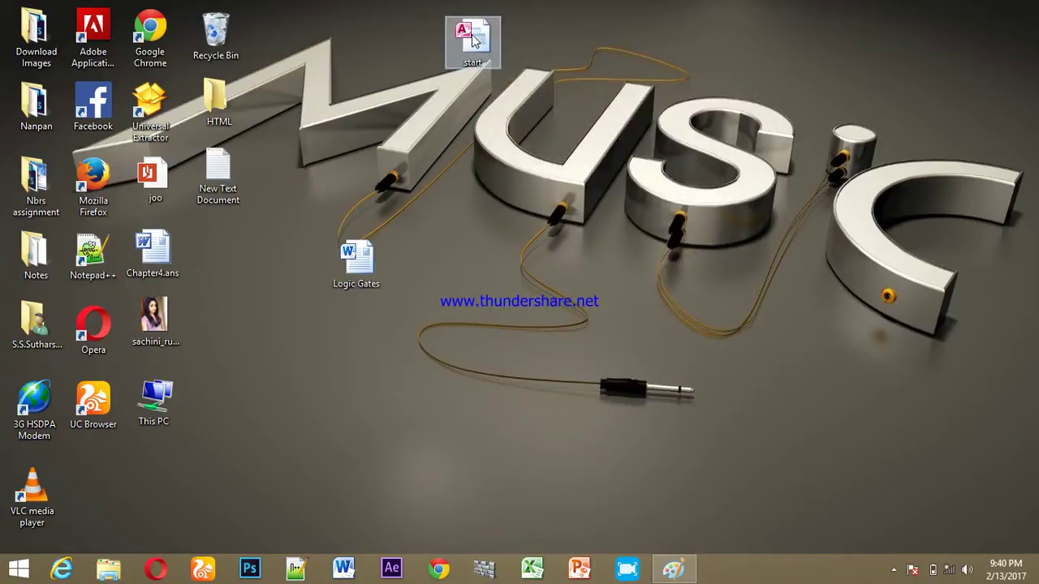
Step: Review the text, Word, Excel, PowerPoint and Access extensions in the Paint notes, leaving Paint minimized
click(673, 570)
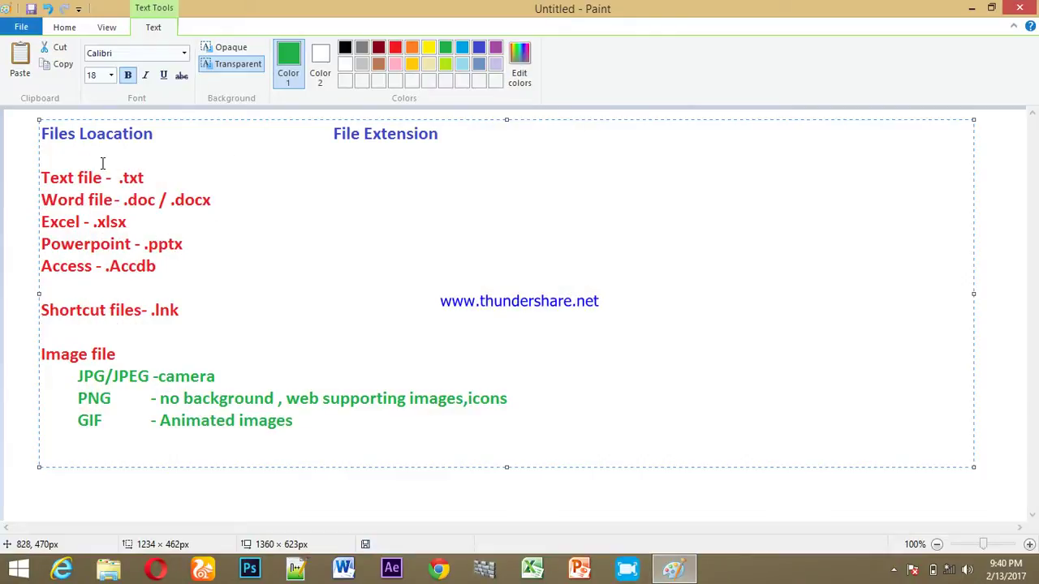
drag(41, 176, 226, 275)
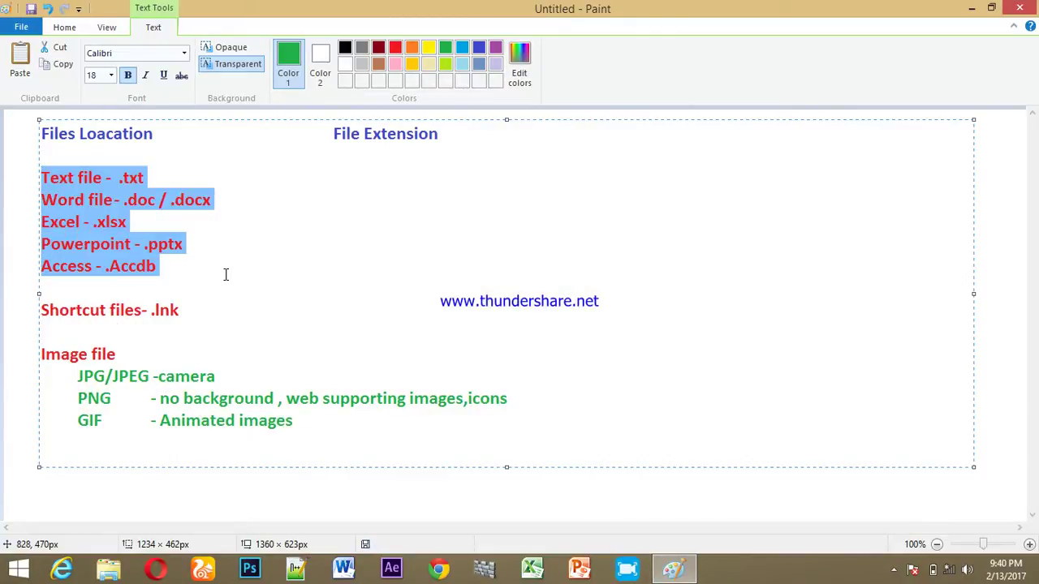
click(972, 10)
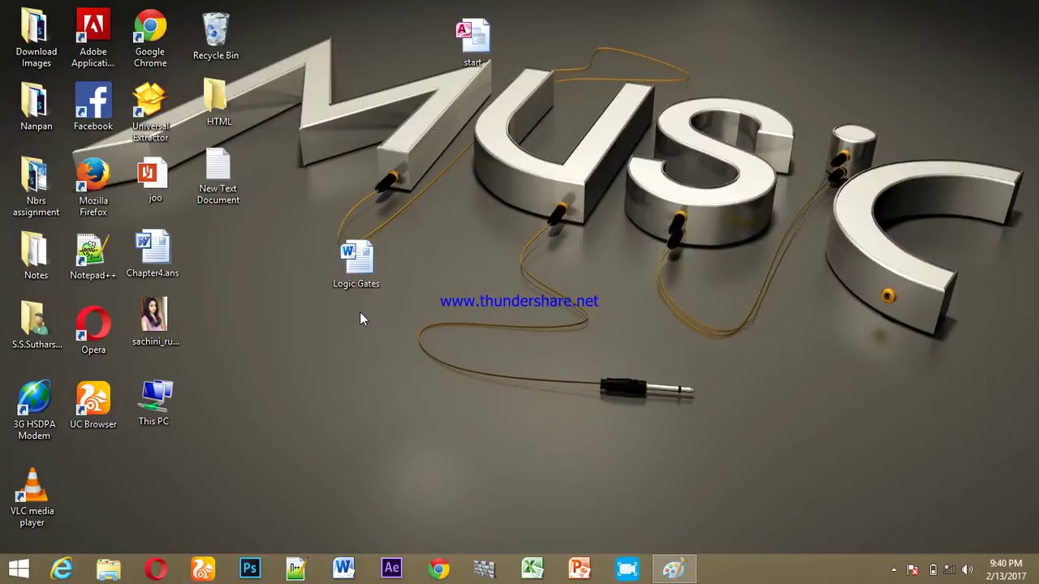
Step: Examine the file name and type of the Mozilla Firefox shortcut in the details of its properties
right_click(95, 178)
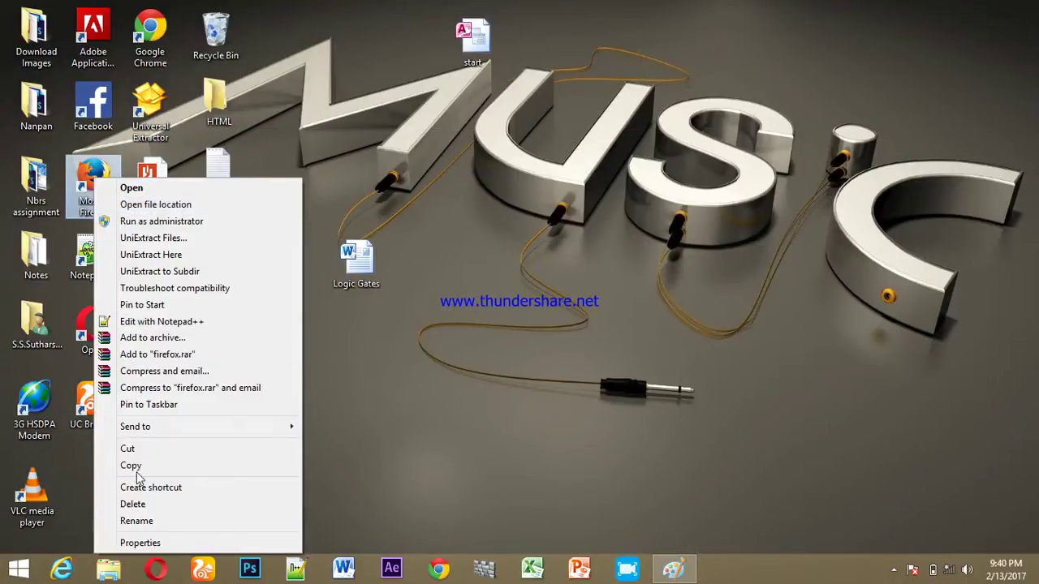
click(146, 543)
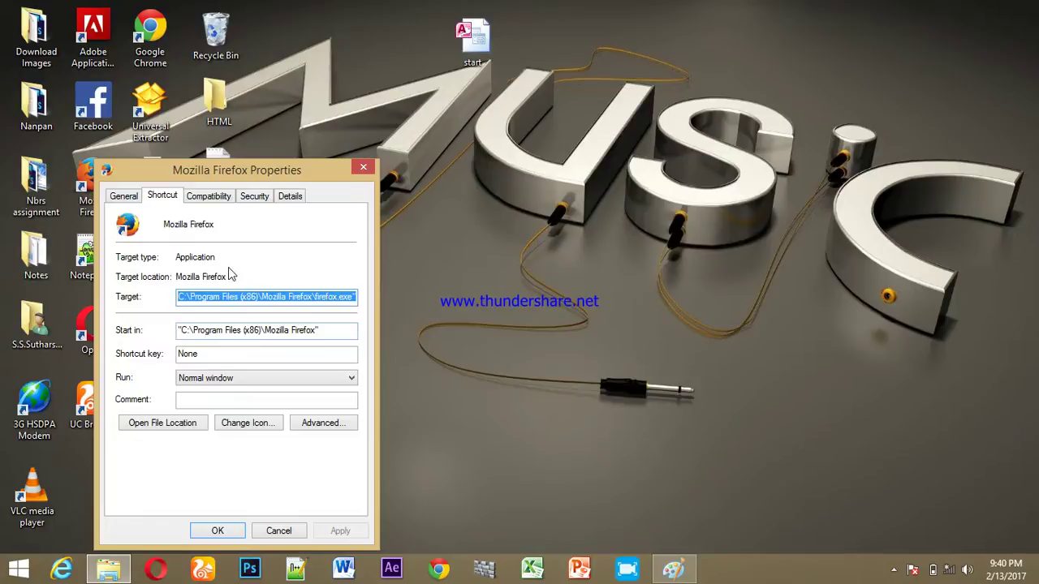
click(238, 276)
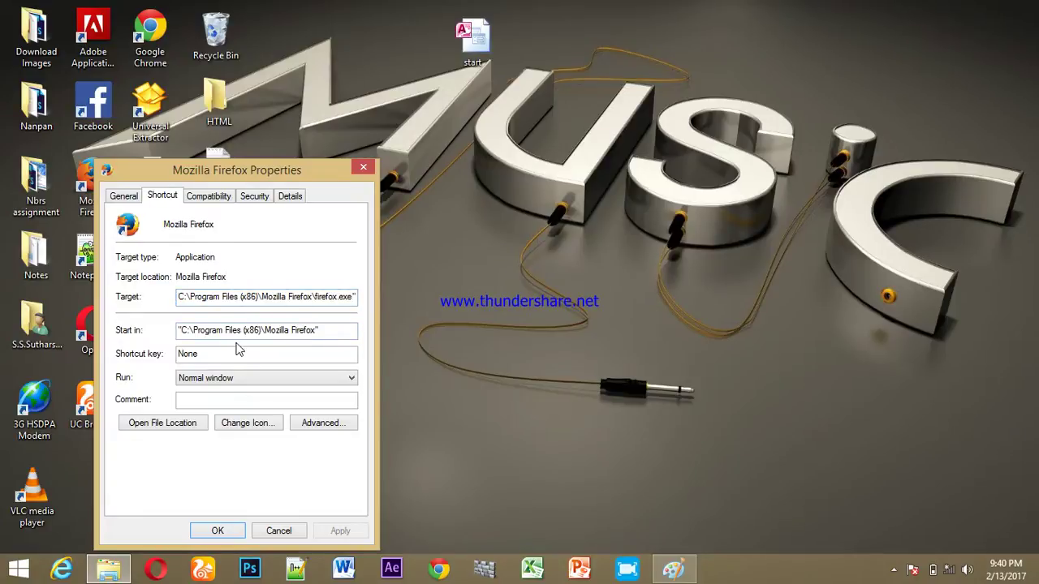
click(289, 197)
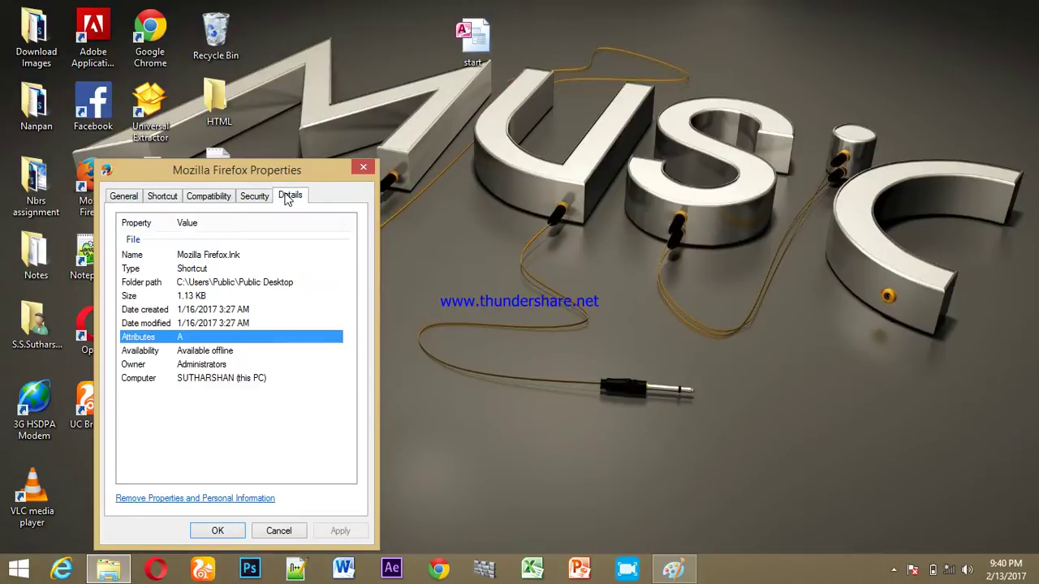
click(242, 256)
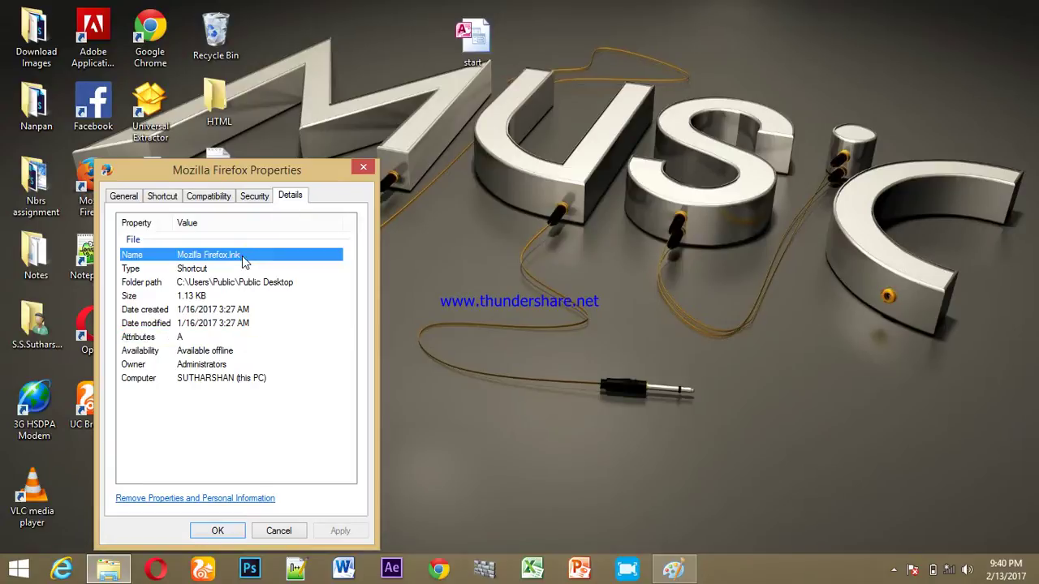
click(227, 271)
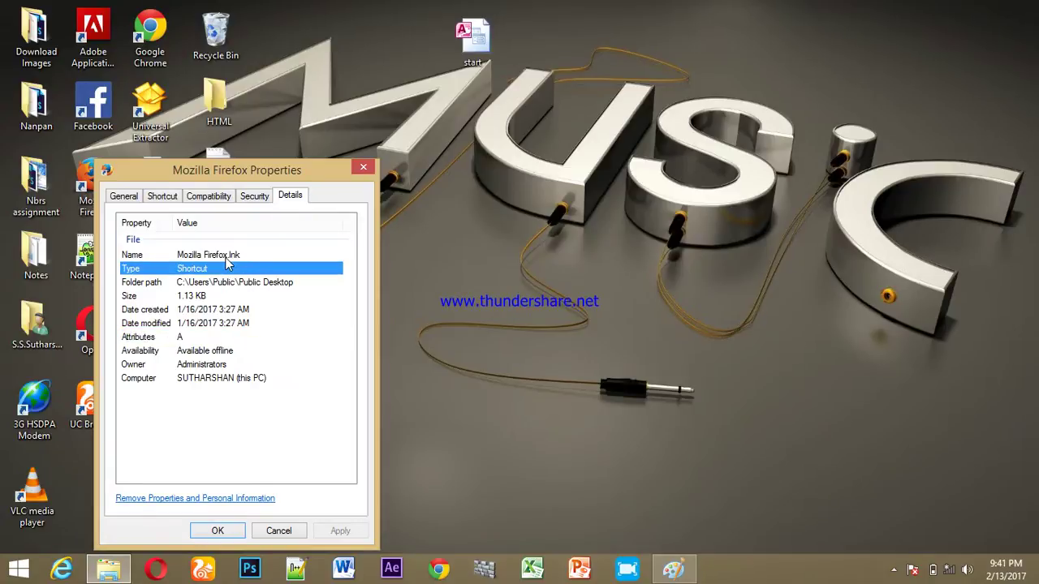
click(363, 170)
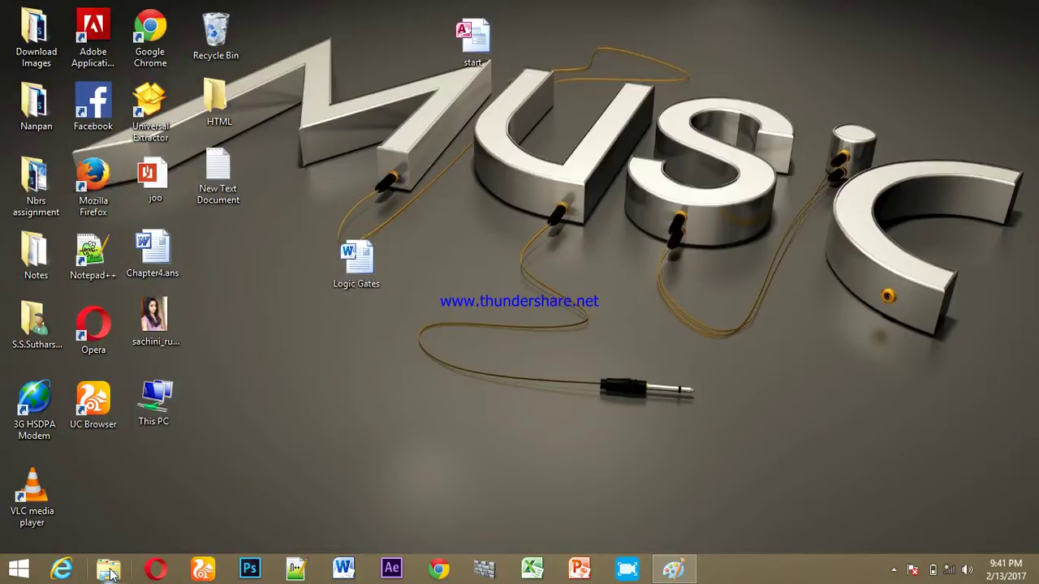
Step: Move the portrait image to the empty area above Logic Gates and check its file type in its properties
drag(155, 319, 373, 116)
right_click(375, 116)
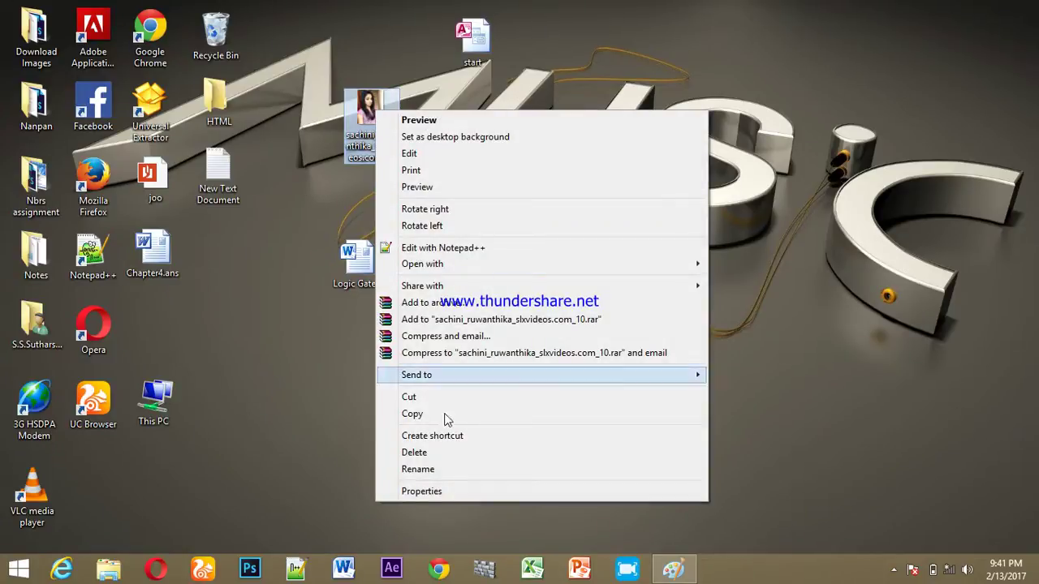
click(447, 491)
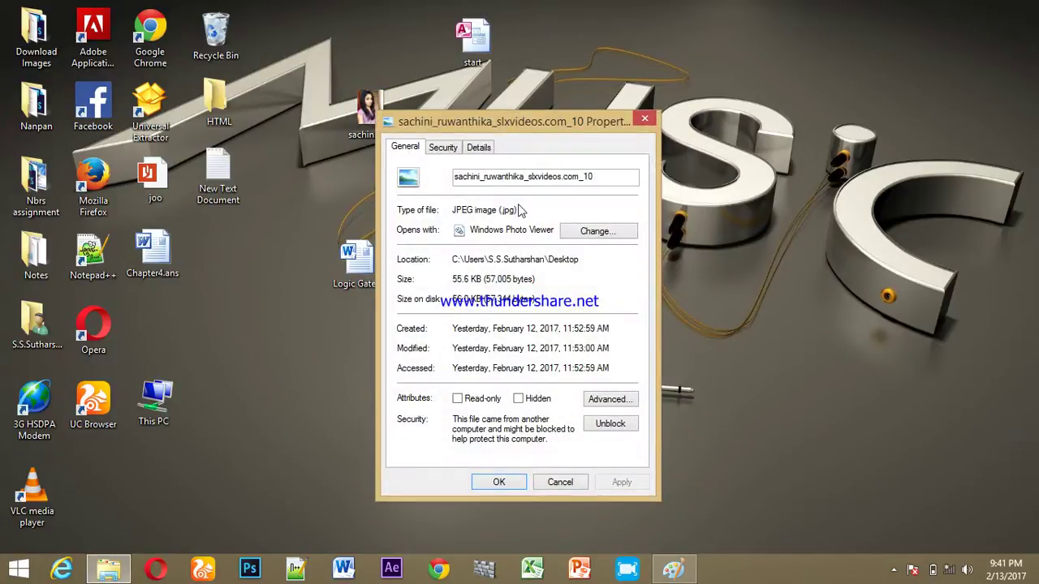
drag(497, 205, 476, 210)
click(643, 121)
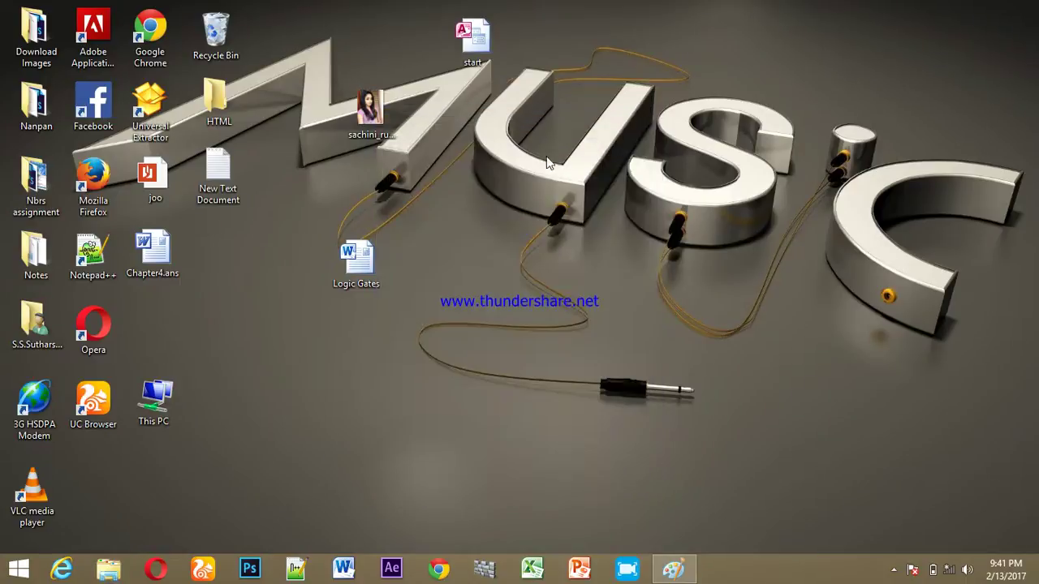
Step: Switch to the Paint notes and review the listed extensions from the image formats up to the text file
click(117, 572)
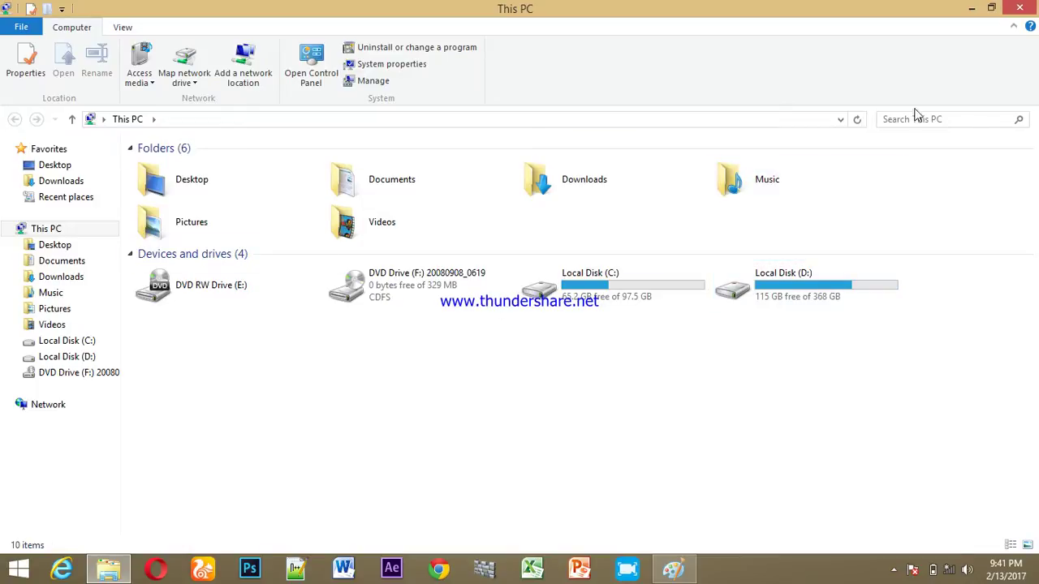
click(1033, 6)
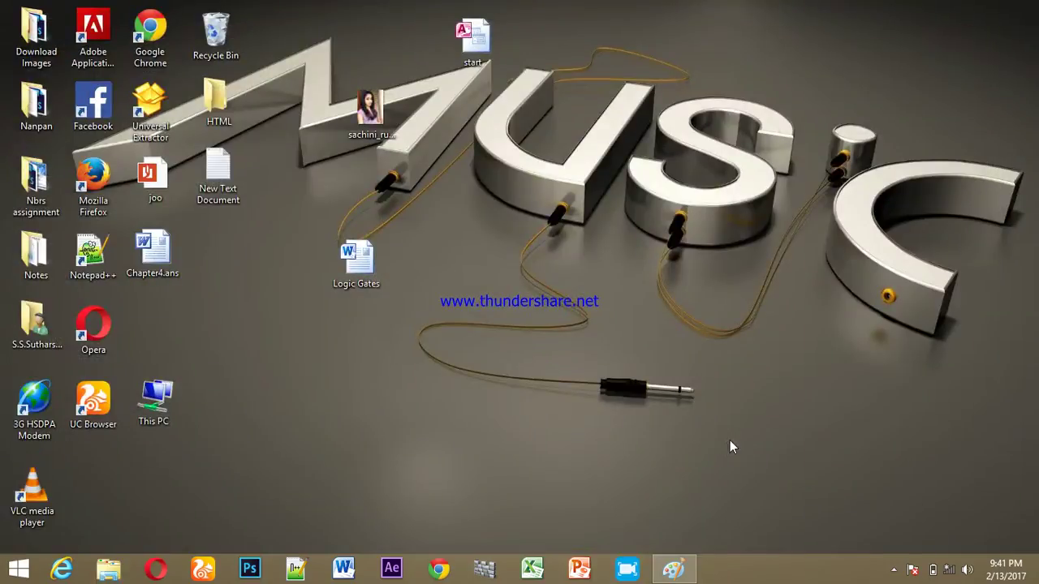
click(680, 566)
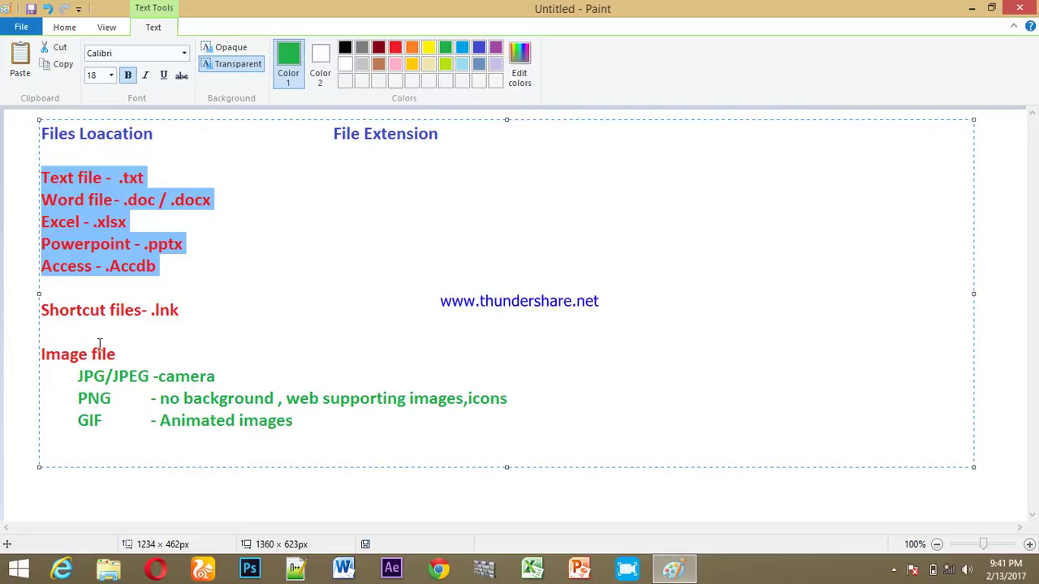
drag(315, 424, 8, 190)
click(343, 268)
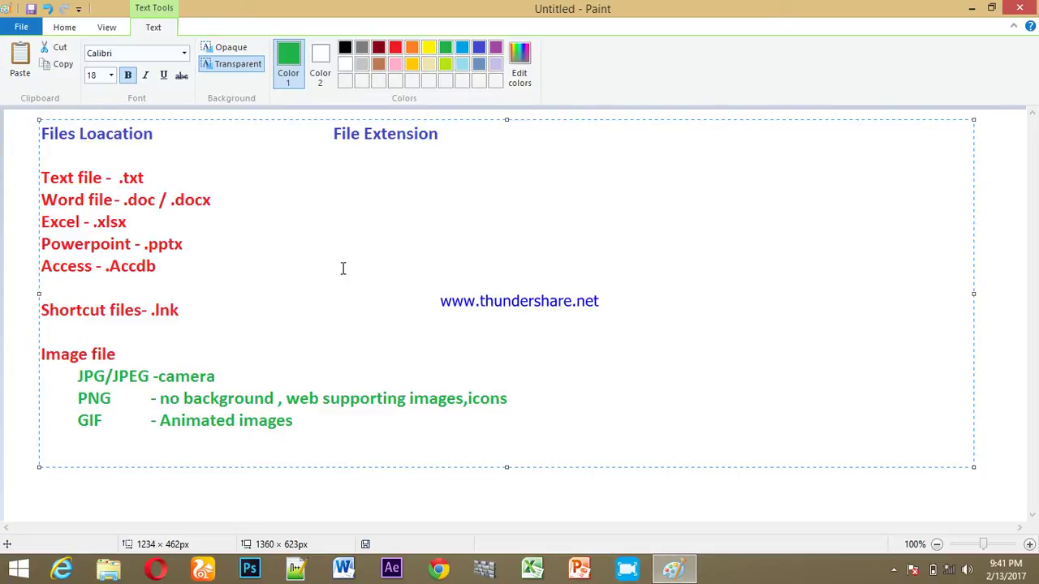
Step: Close the untitled Paint drawing without saving and move the portrait image back below Chapter4.ans on the desktop
click(1029, 6)
click(554, 285)
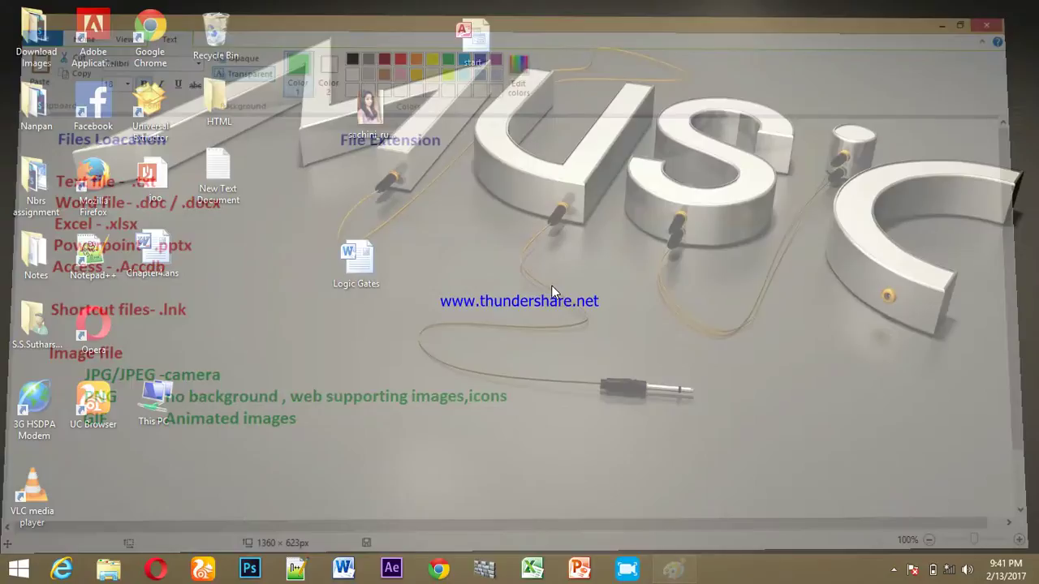
right_click(700, 218)
click(717, 261)
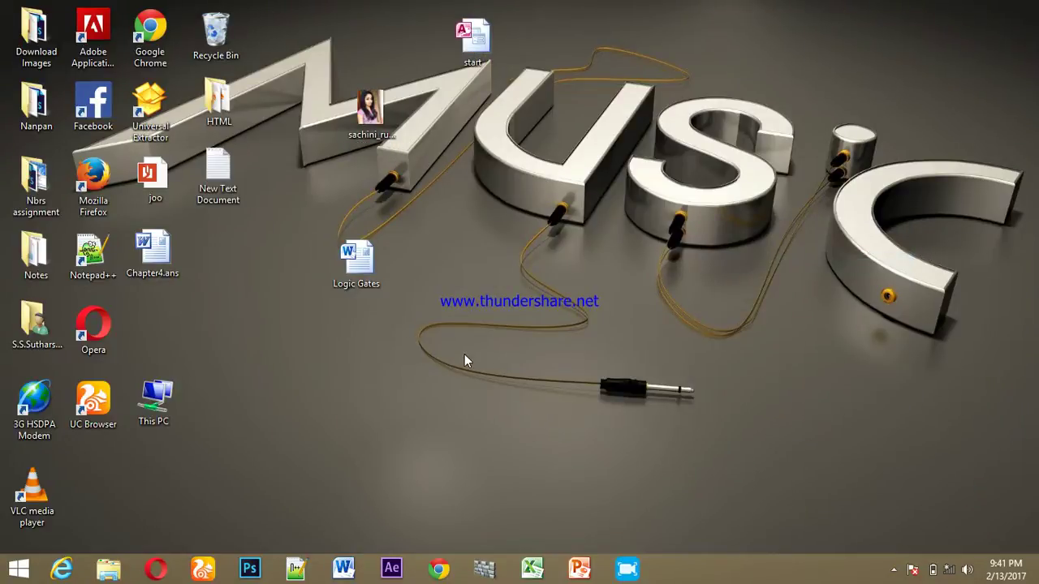
drag(370, 112, 146, 325)
Step: Delete the start database, the Logic Gates document and New Text Document from the desktop
drag(362, 379, 499, 8)
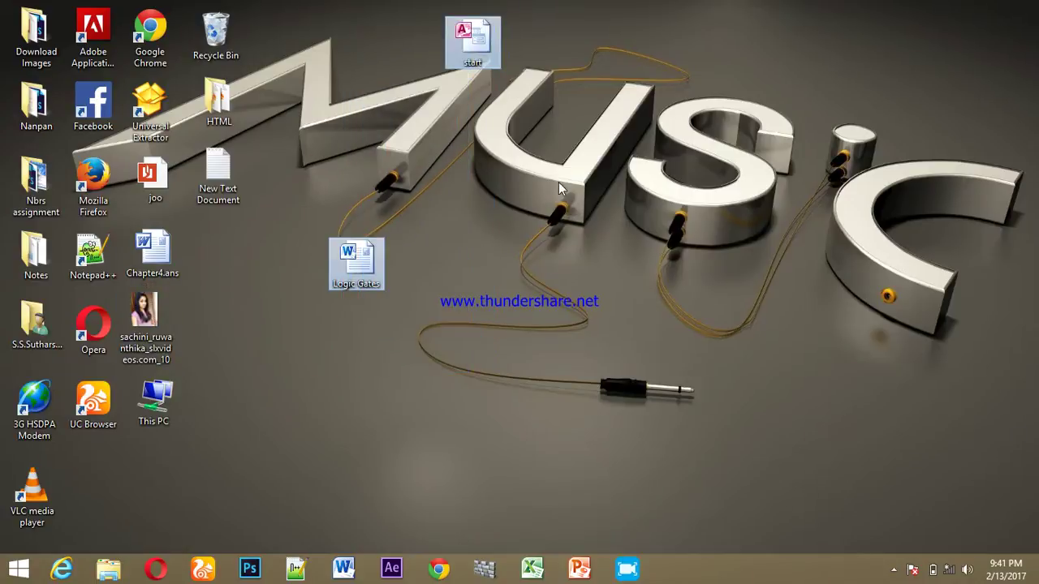
key(Delete)
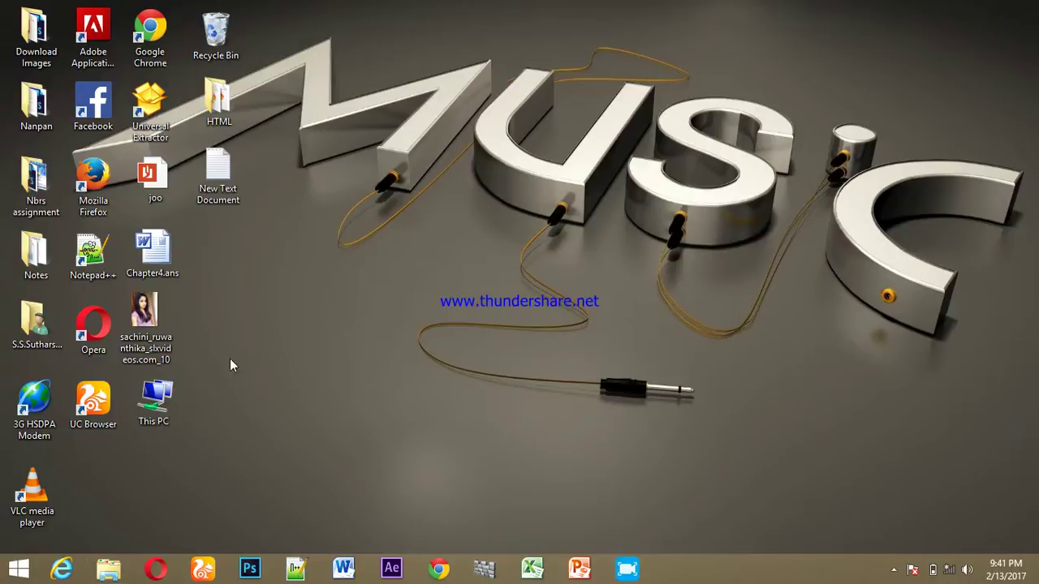
click(231, 177)
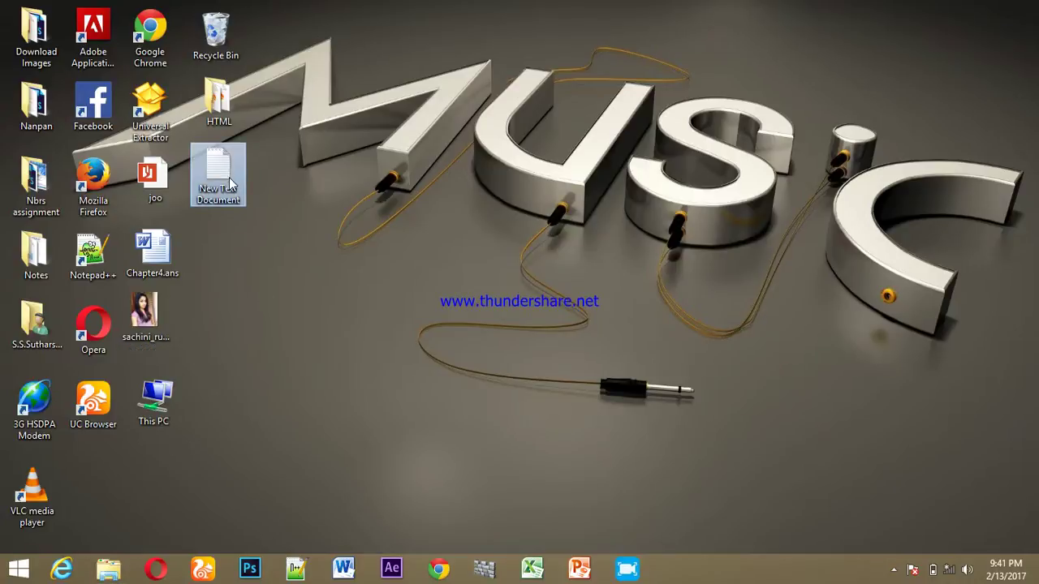
key(Delete)
Step: Open File Explorer at This PC and search the whole computer for .txt files
click(106, 571)
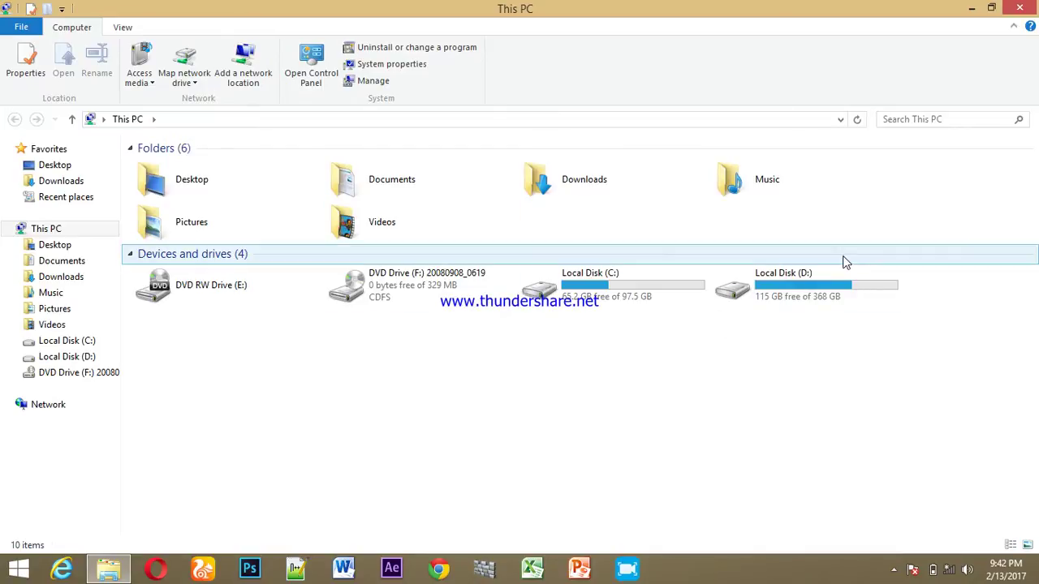
click(916, 120)
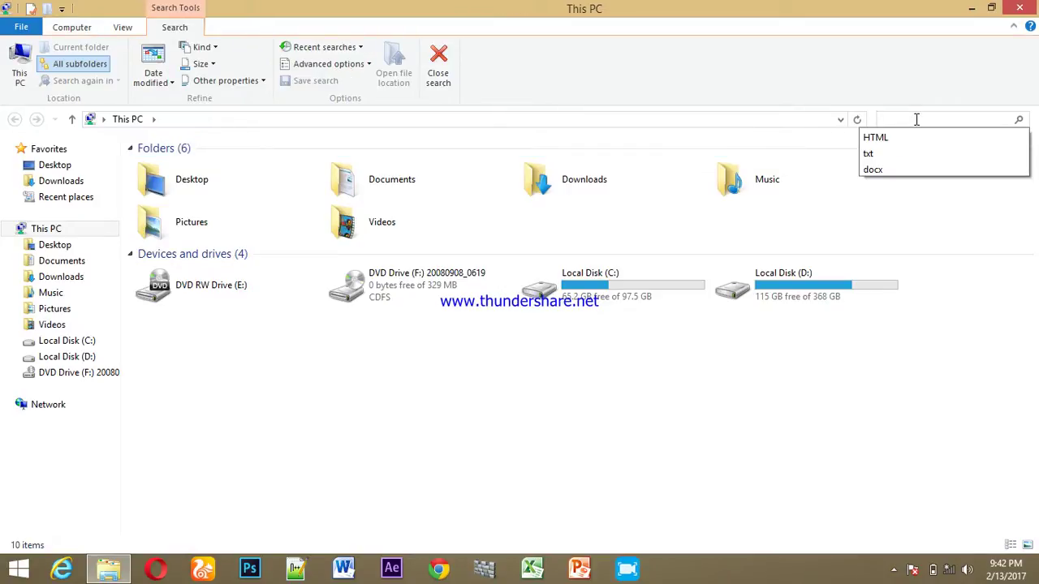
click(917, 119)
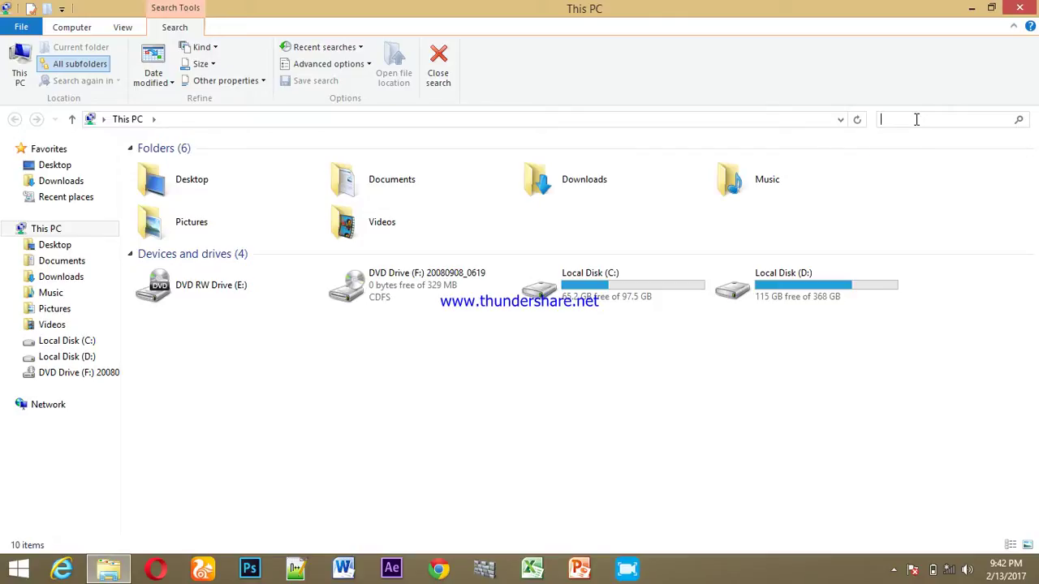
text(tx)
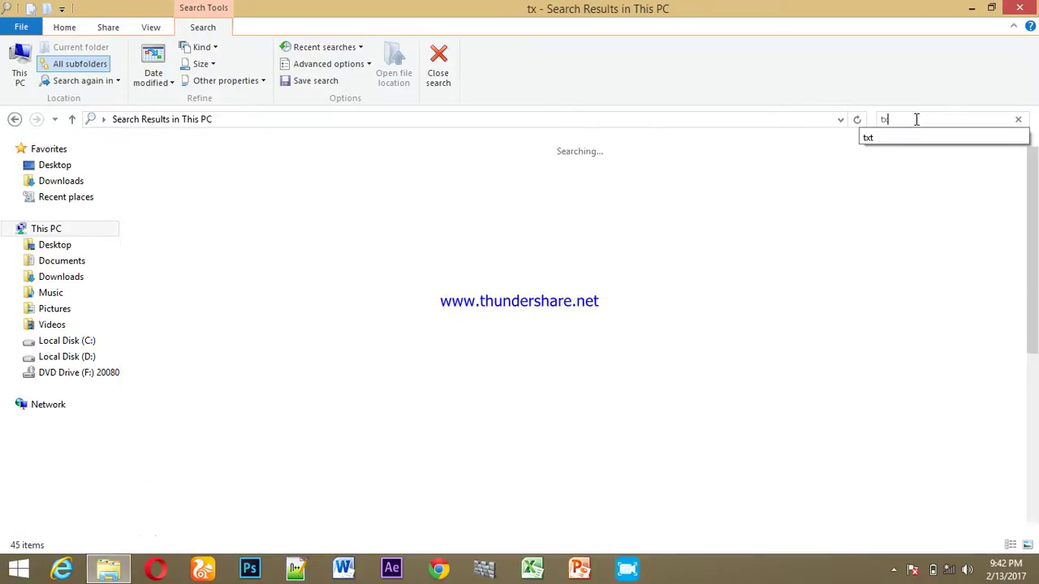
key(BackSpace)
key(BackSpace)
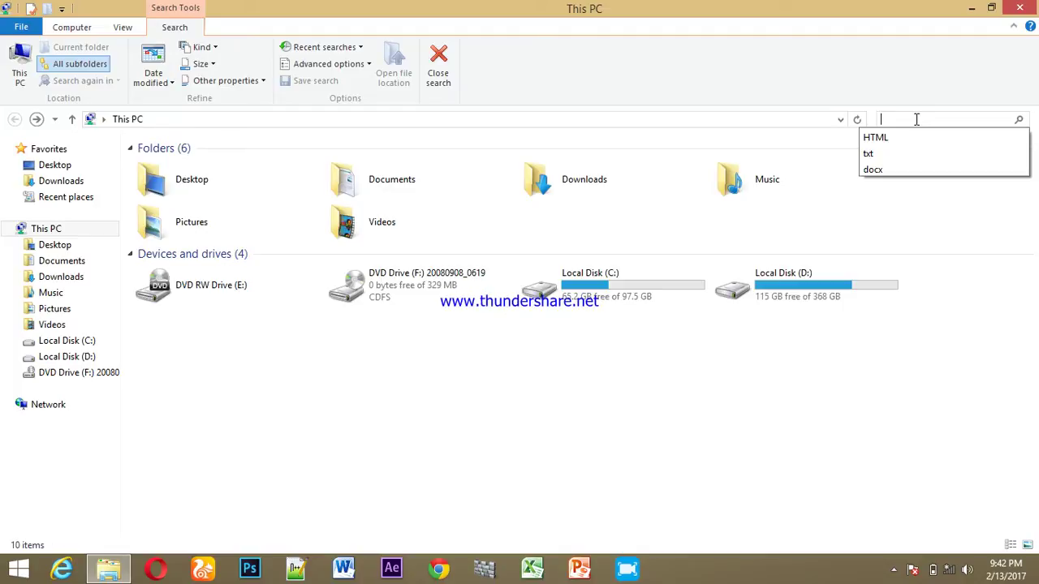
text(.txt)
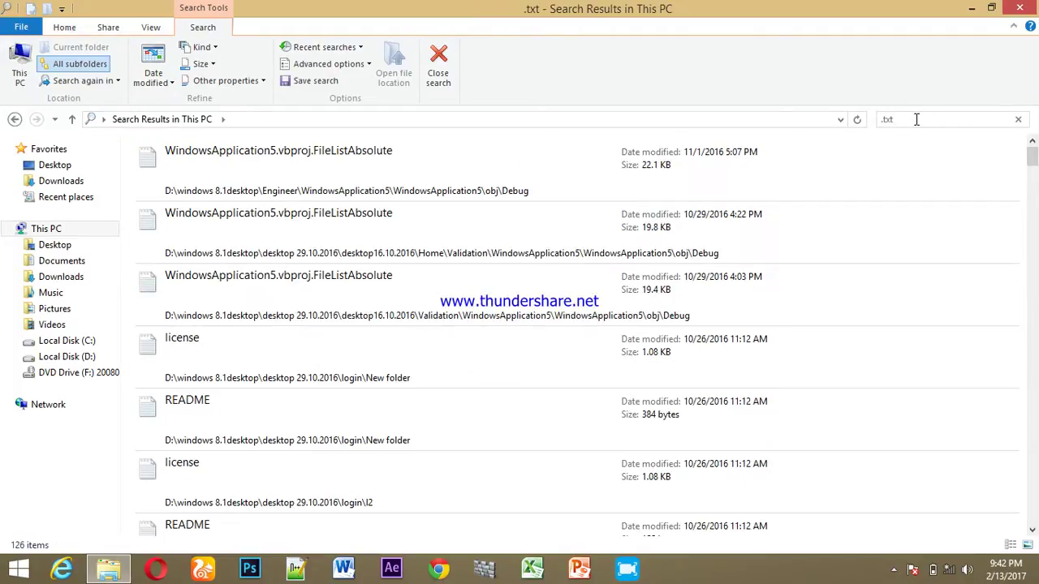
Step: Change the This PC search to the wildcard term .*txt and look through the text files found
key(BackSpace)
key(BackSpace)
key(BackSpace)
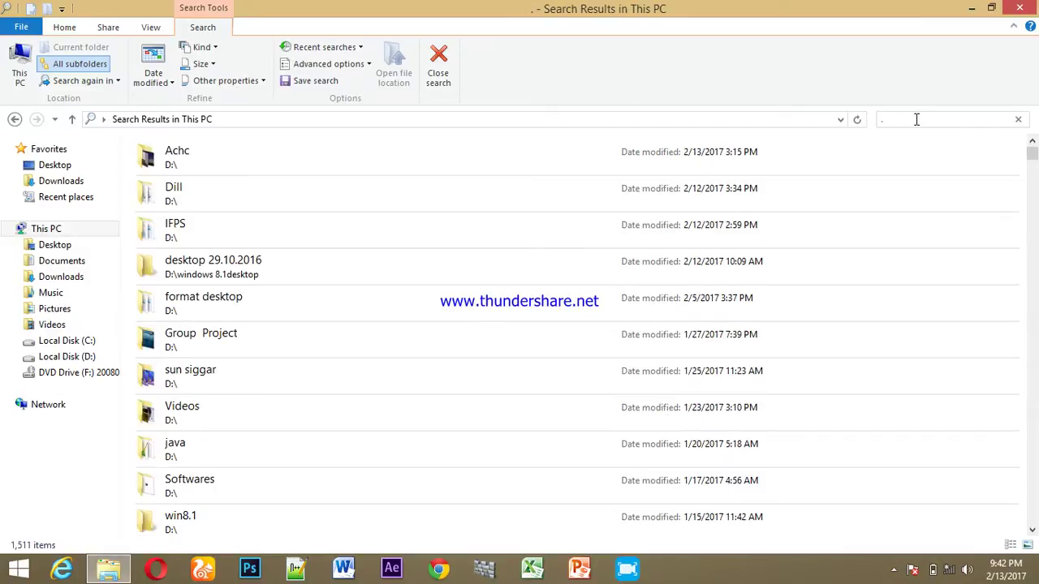
text(*)
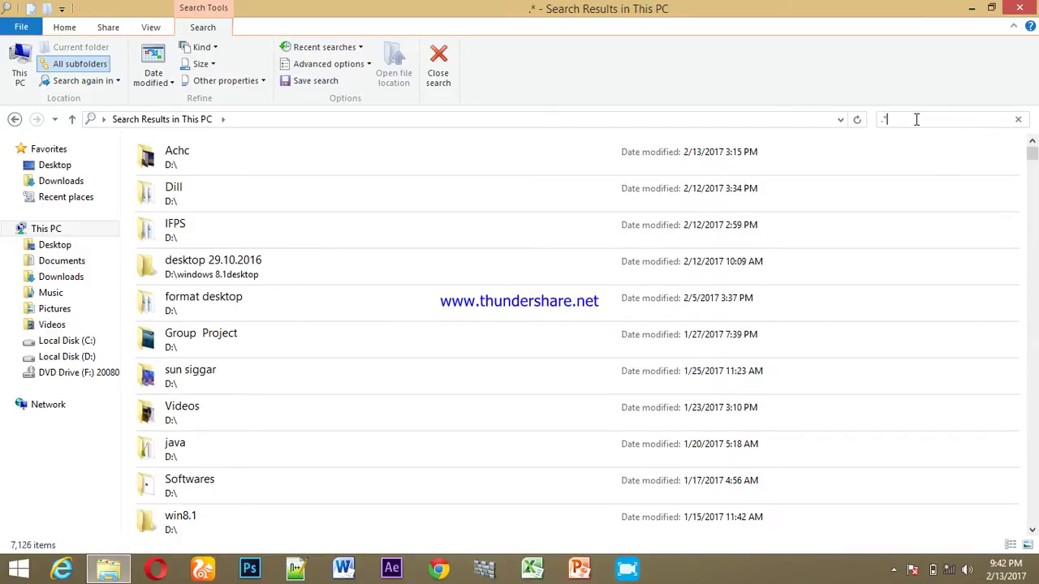
text(txt)
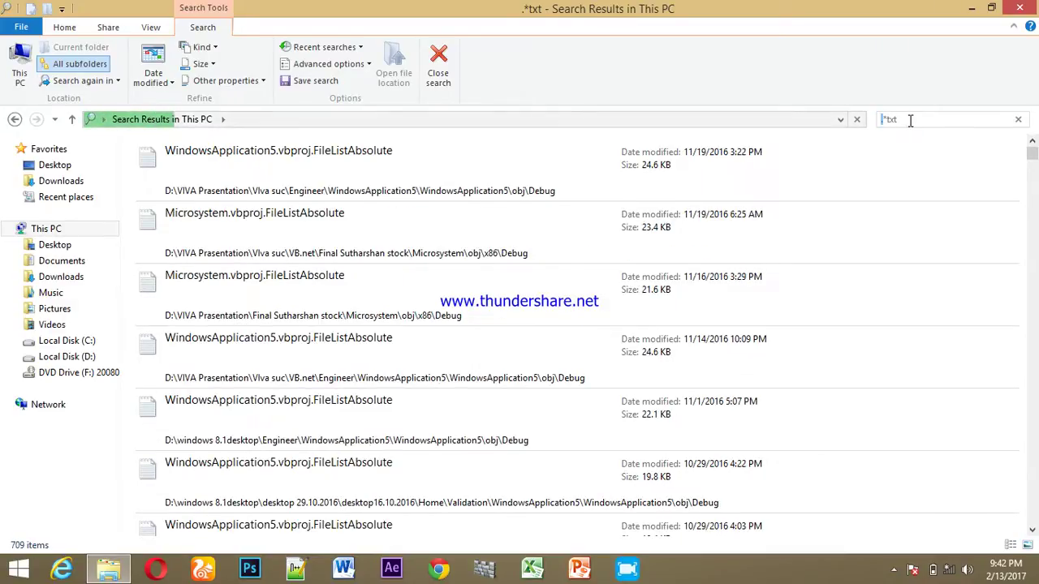
drag(911, 120, 878, 120)
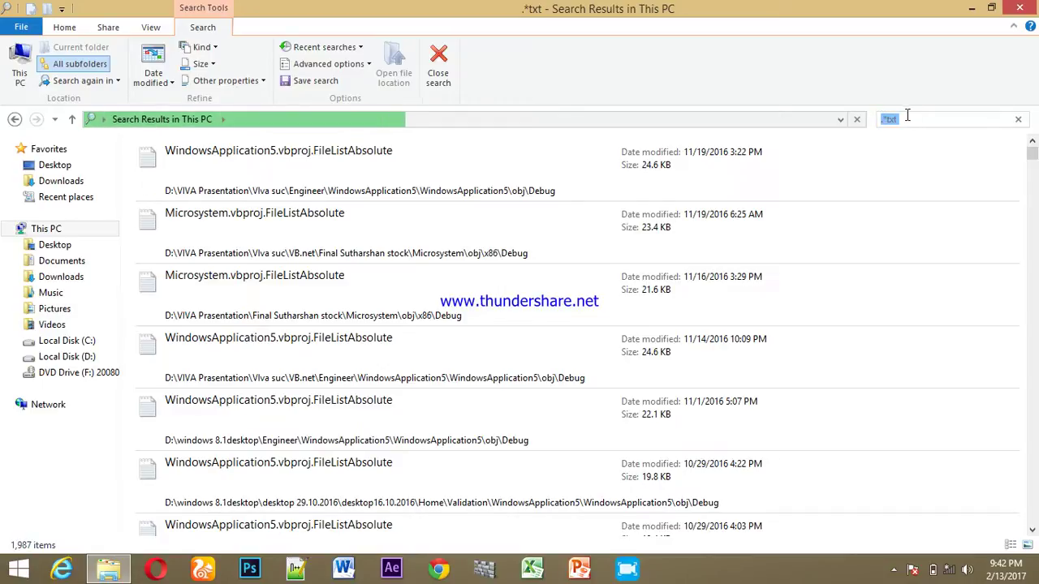
click(891, 119)
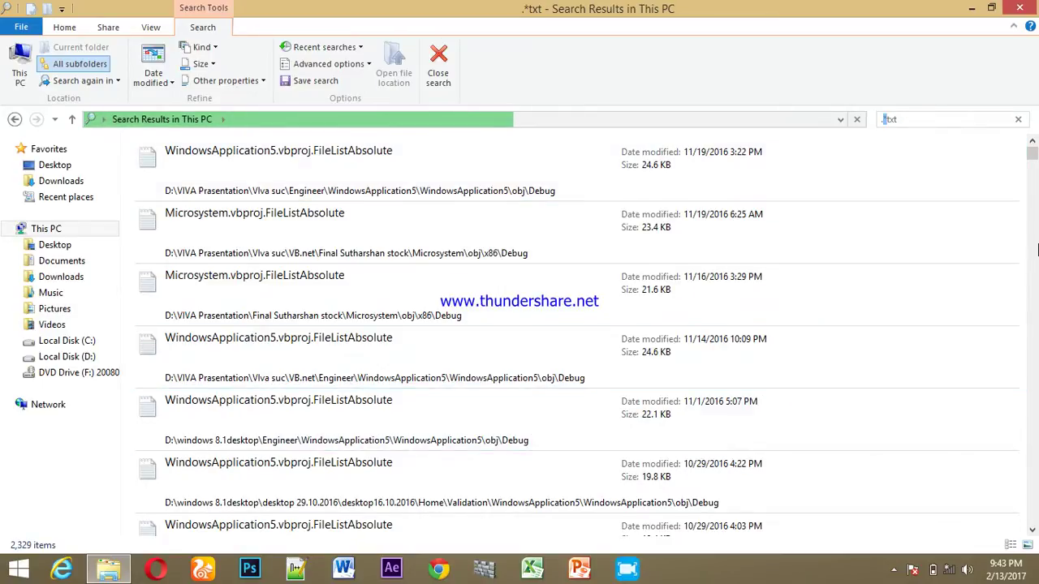
drag(1037, 171, 1034, 132)
Step: Search This PC for .docx files and sort the results by date modified
click(889, 119)
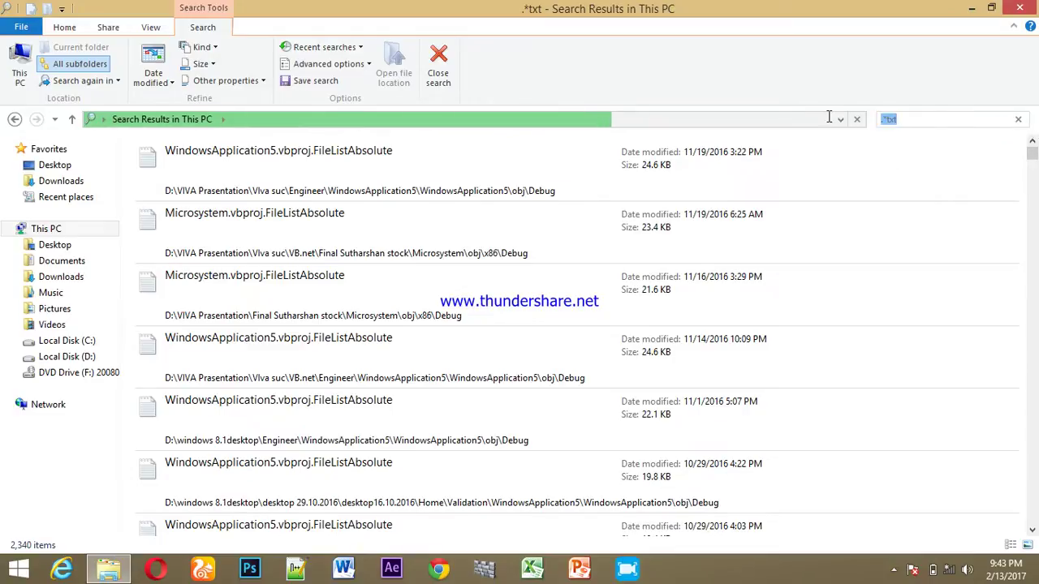
text(.docx)
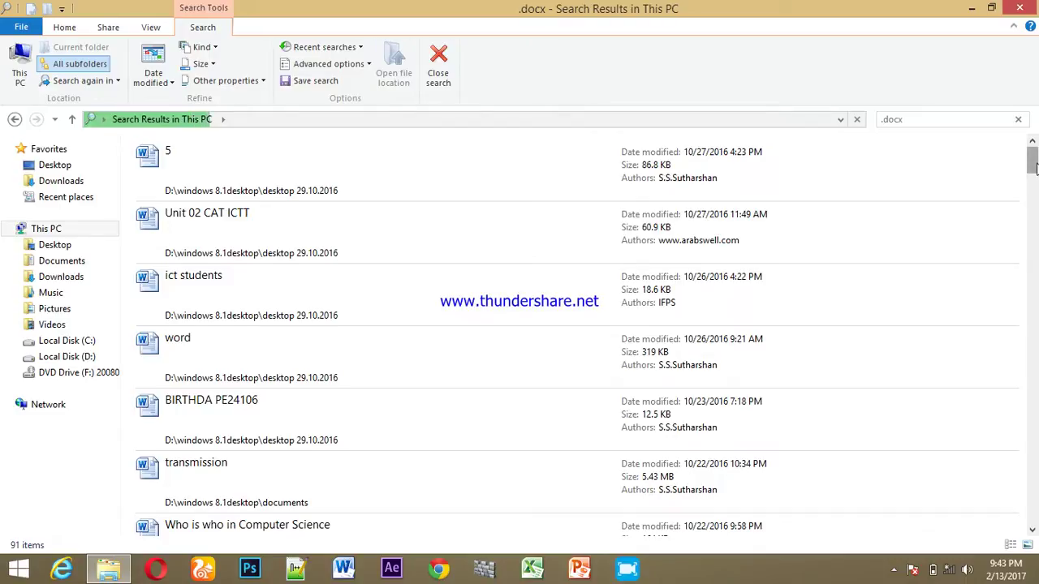
scroll(901, 175, down, 3)
scroll(901, 174, up, 3)
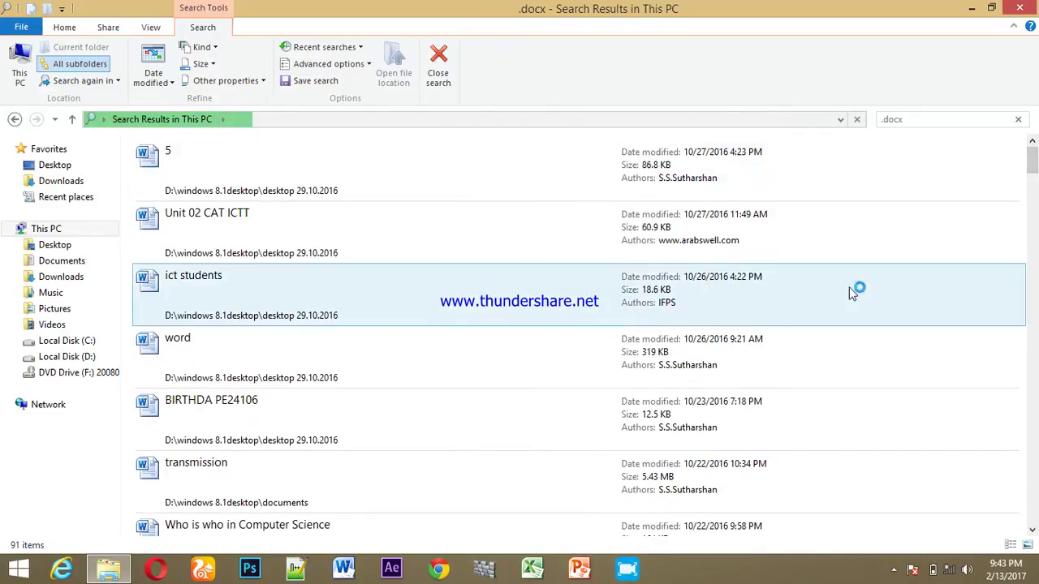
right_click(844, 236)
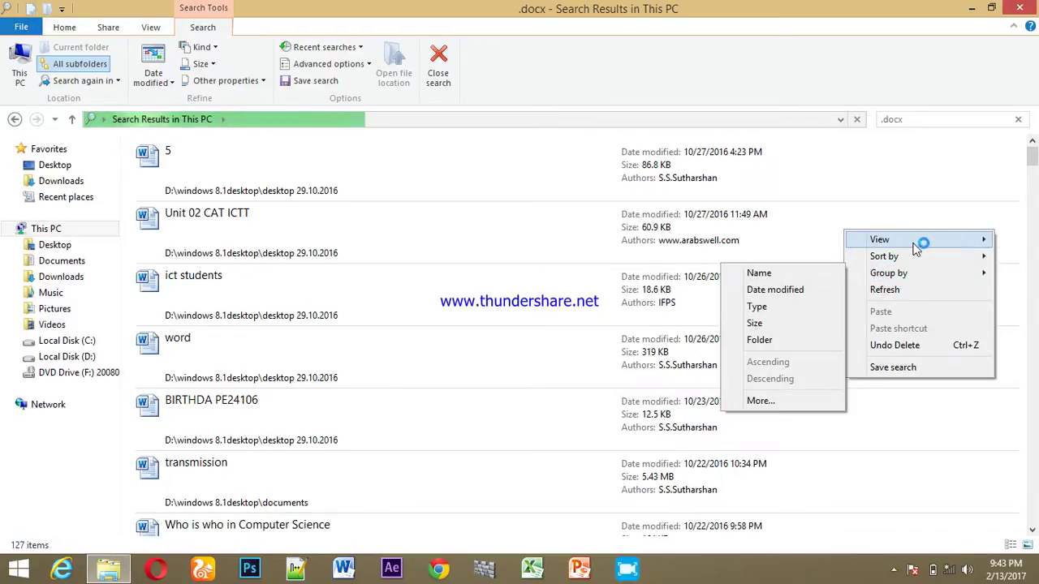
mouse_move(915, 246)
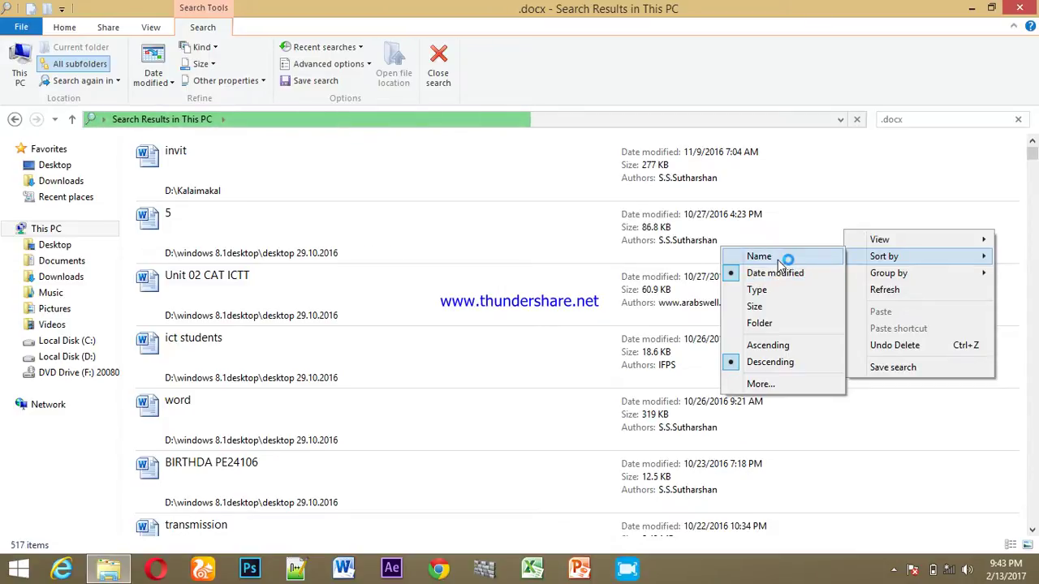
click(784, 273)
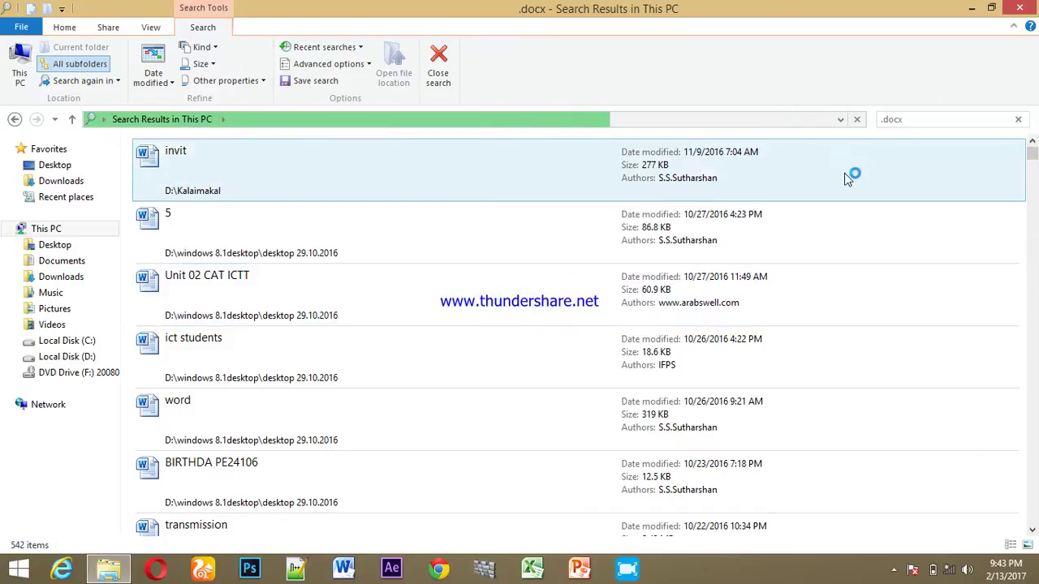
Step: Replace the search term with xlsx to find Excel workbooks and open the sorting options for the results
click(877, 119)
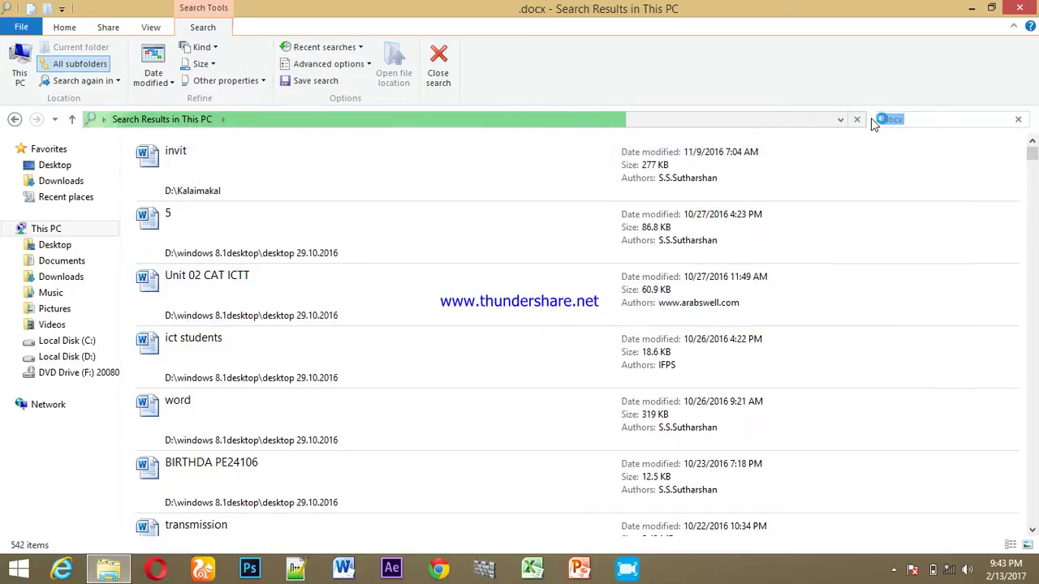
key(BackSpace)
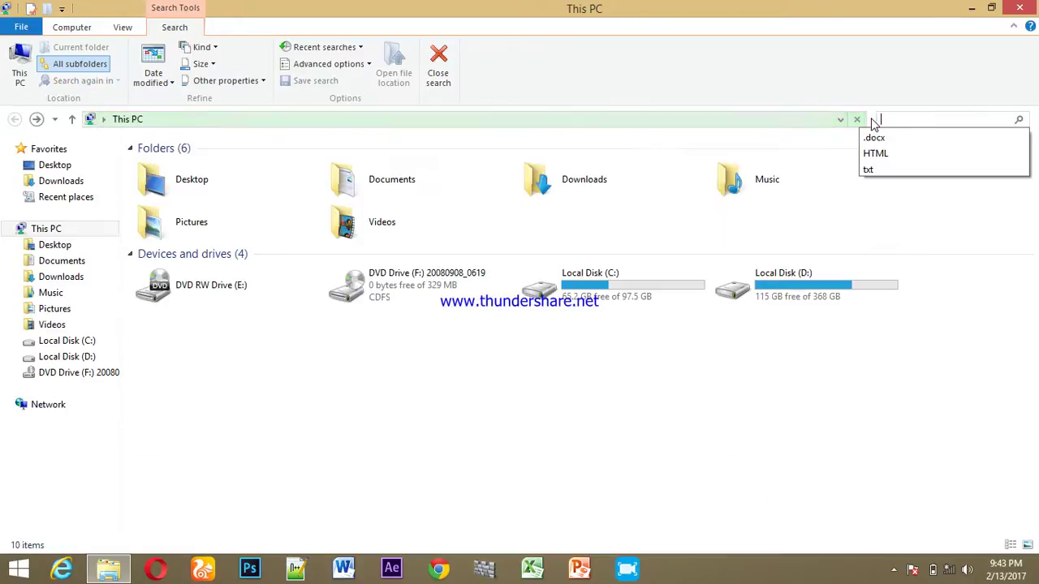
text(xlsx)
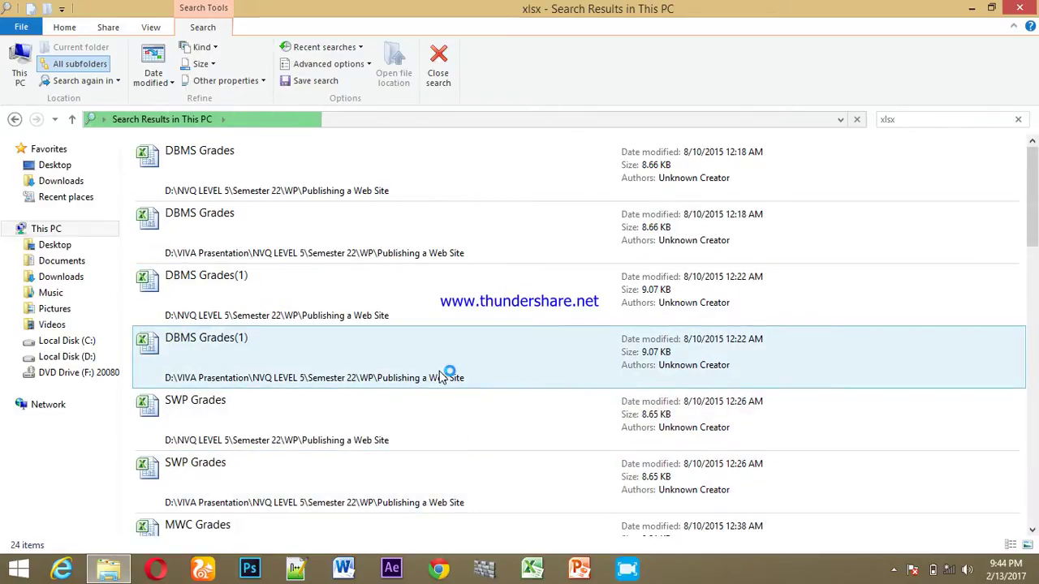
right_click(882, 182)
mouse_move(914, 204)
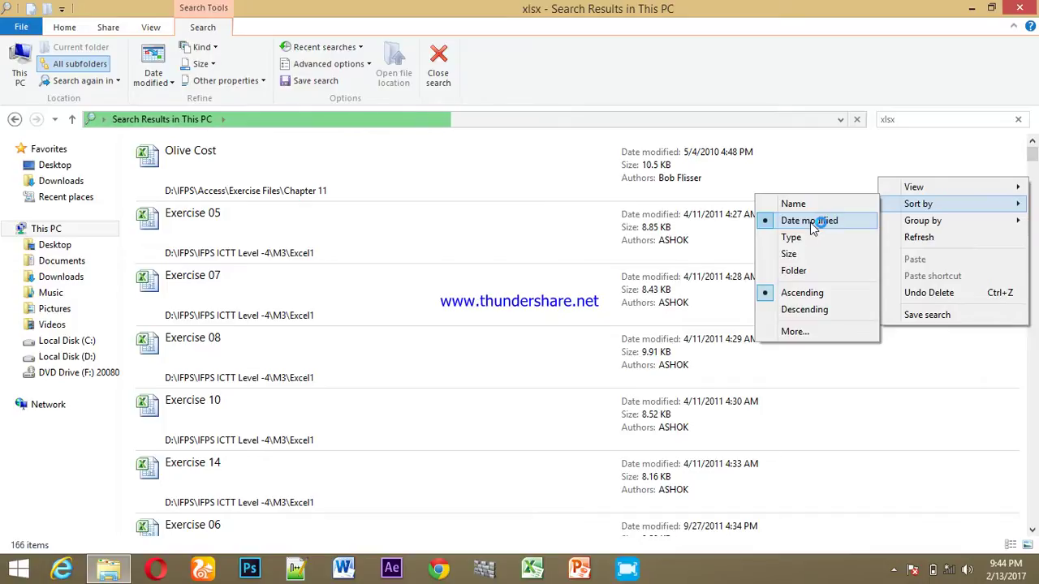
Step: Search This PC for pptx and look through the PowerPoint presentations found
click(946, 124)
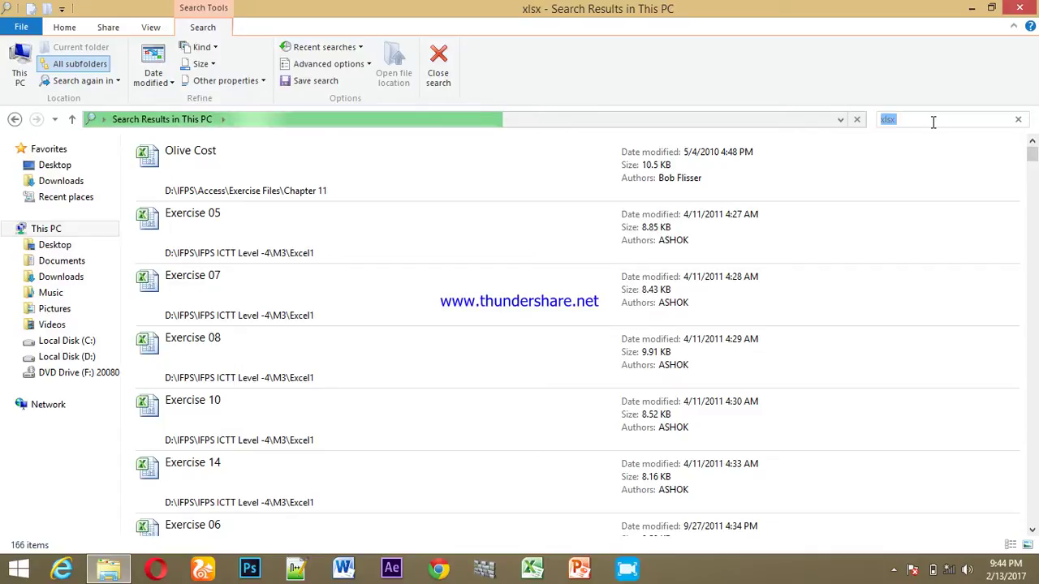
key(BackSpace)
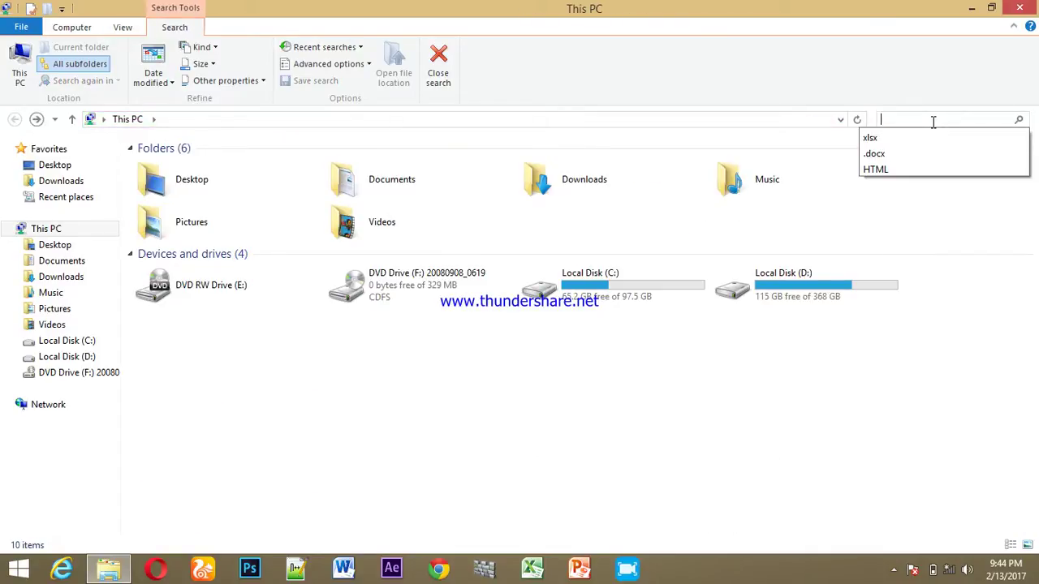
text(pptx)
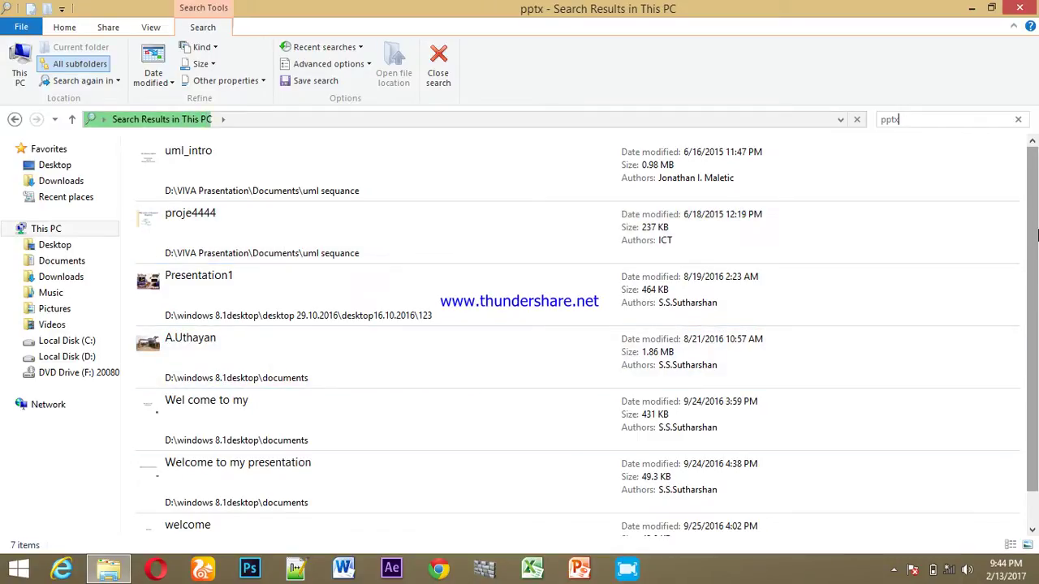
scroll(1027, 244, down, 1)
scroll(1035, 189, up, 1)
scroll(1035, 189, down, 1)
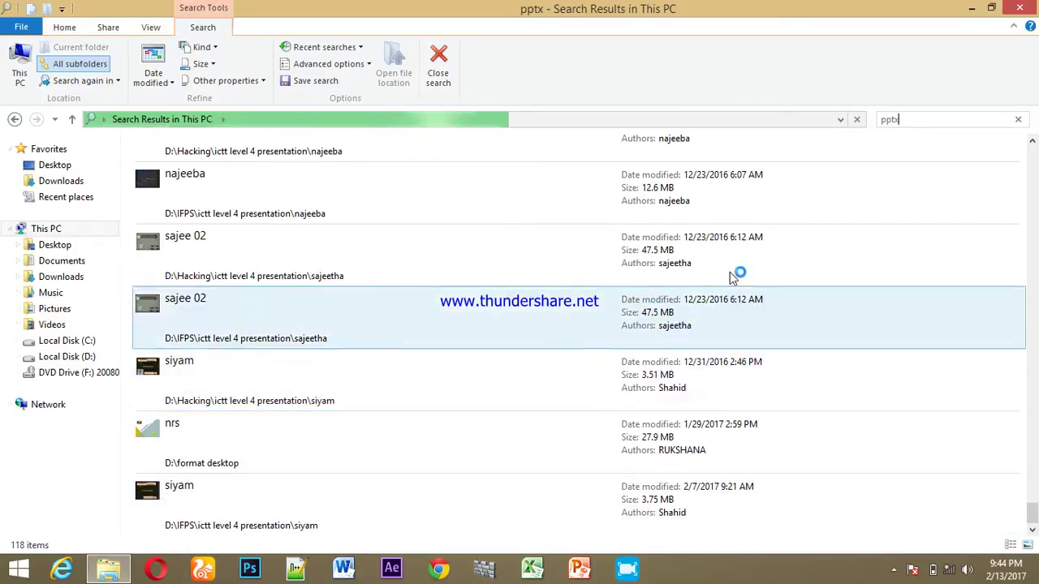
Step: Search This PC for Accdb and look through the Access databases found
click(858, 121)
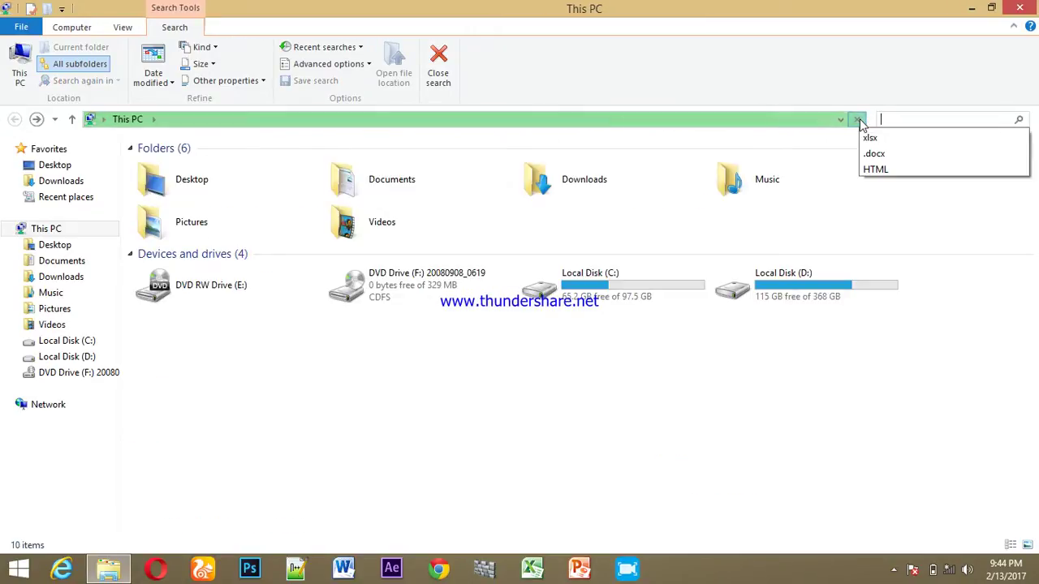
text(Acc)
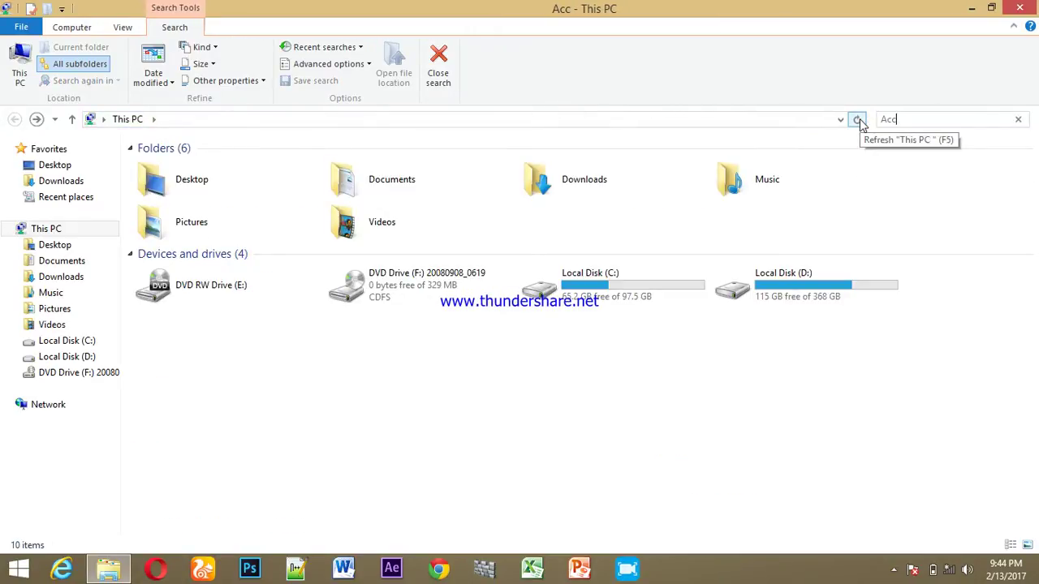
text(d)
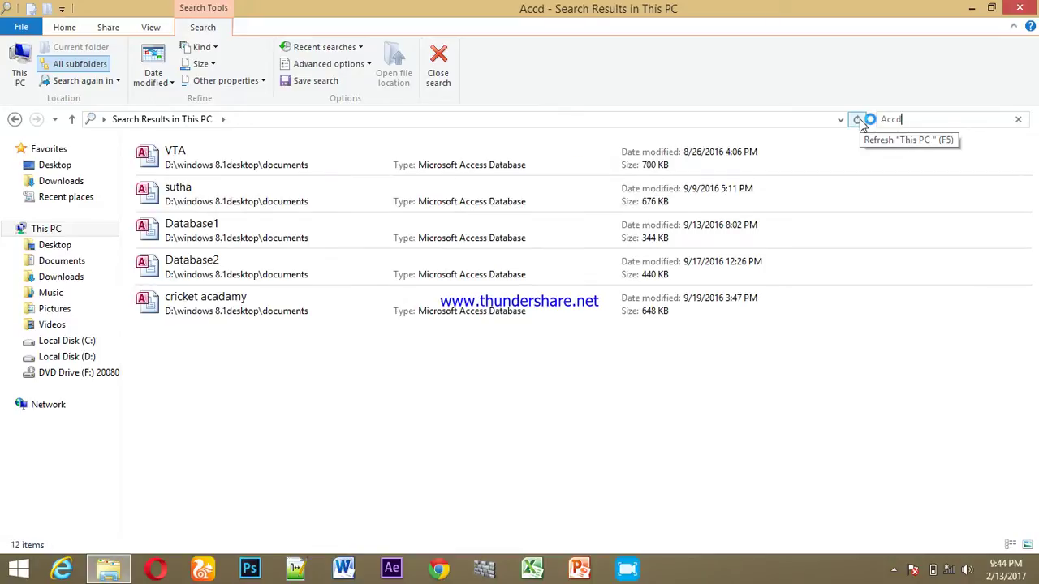
text(b)
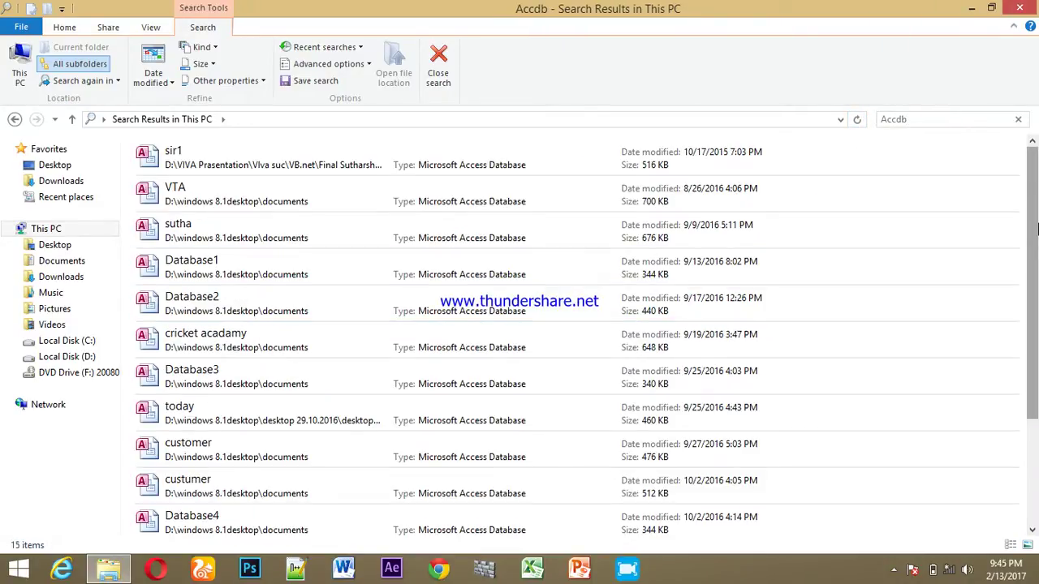
drag(1035, 168, 1028, 332)
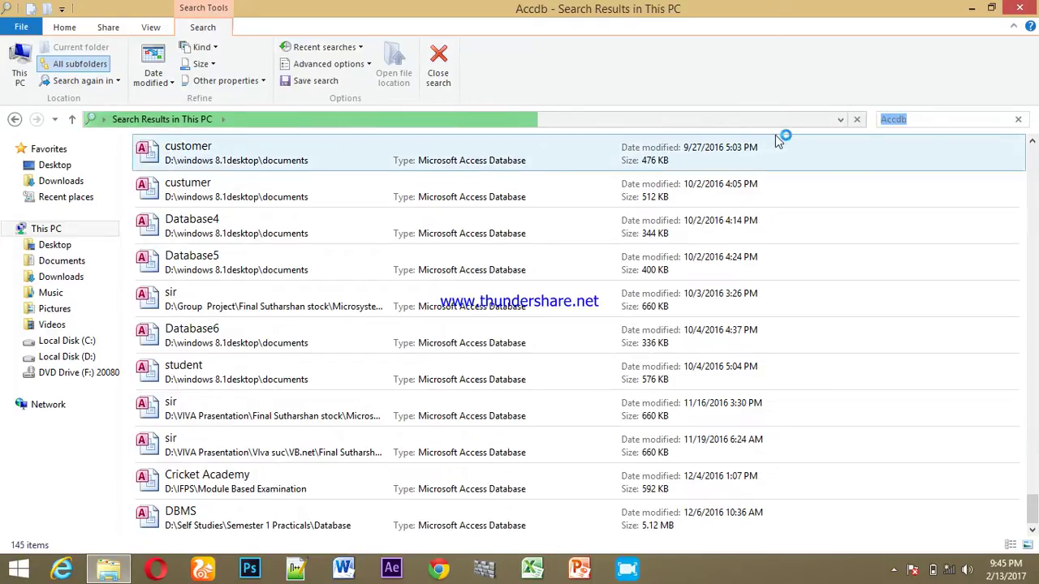
Step: Search This PC for jpg images and look through the start of the results
text(jp)
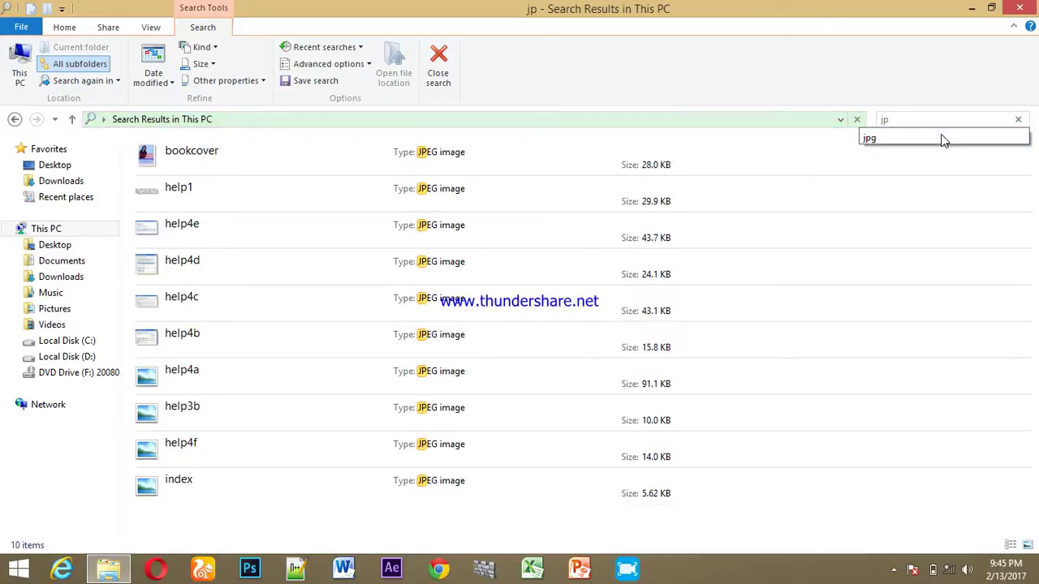
click(941, 139)
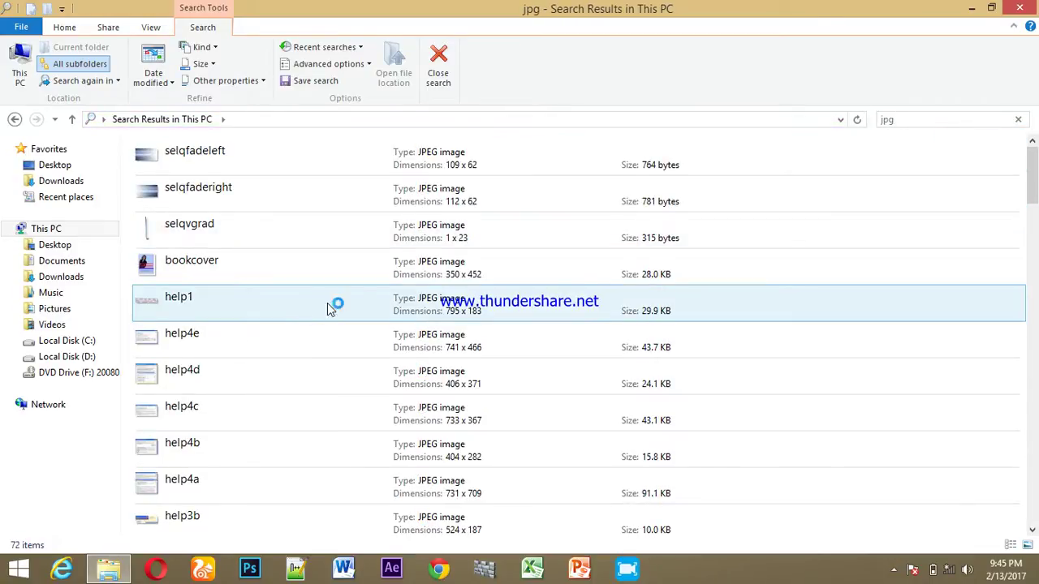
drag(1033, 173, 1022, 135)
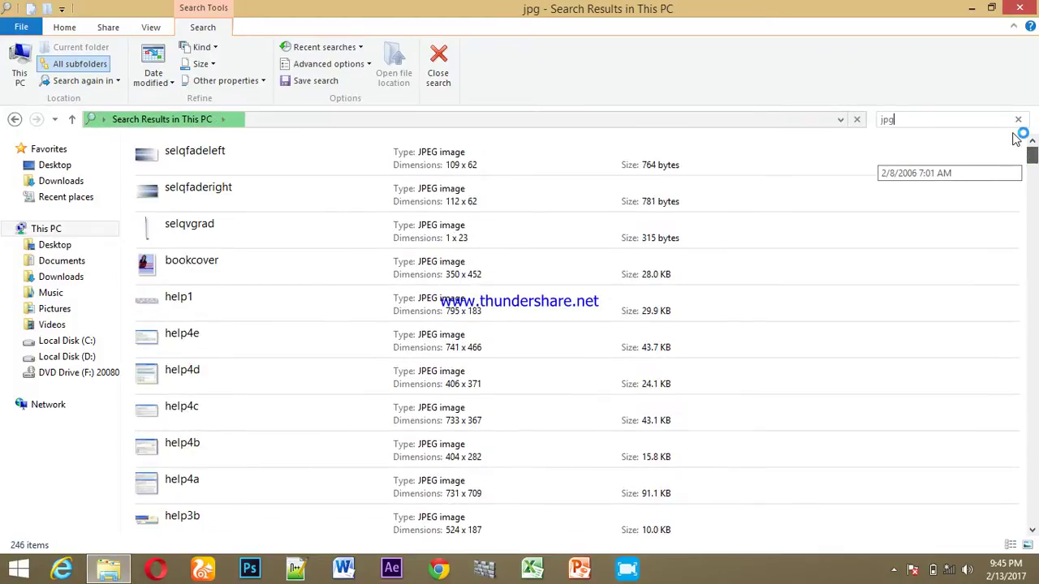
right_click(459, 197)
click(456, 197)
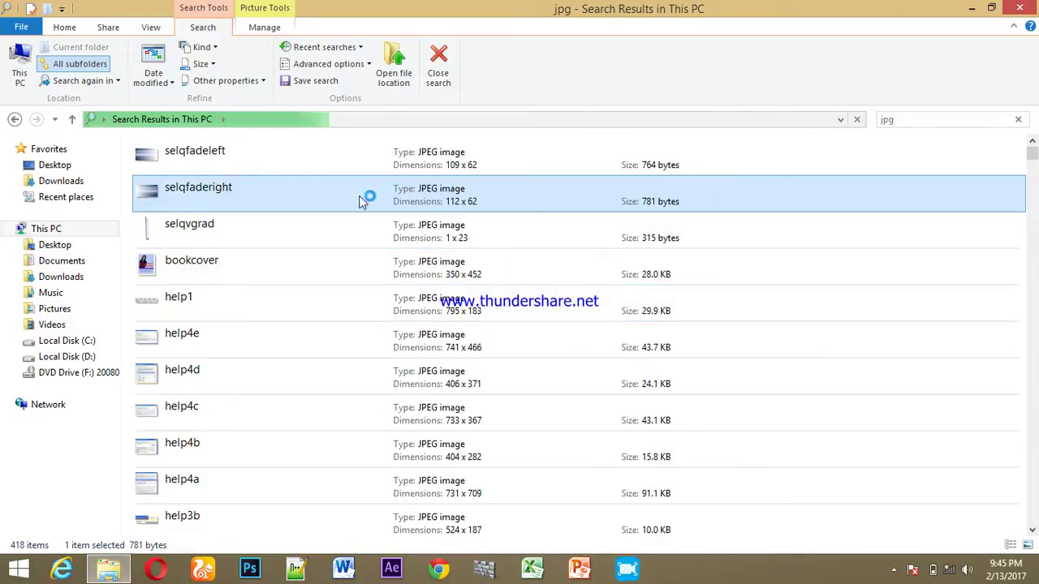
right_click(510, 199)
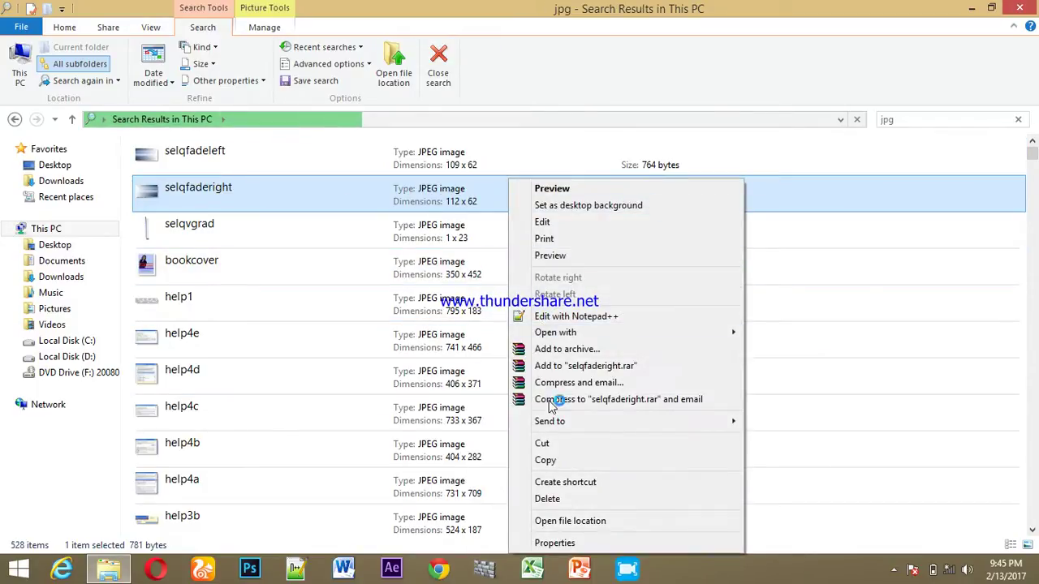
key(Escape)
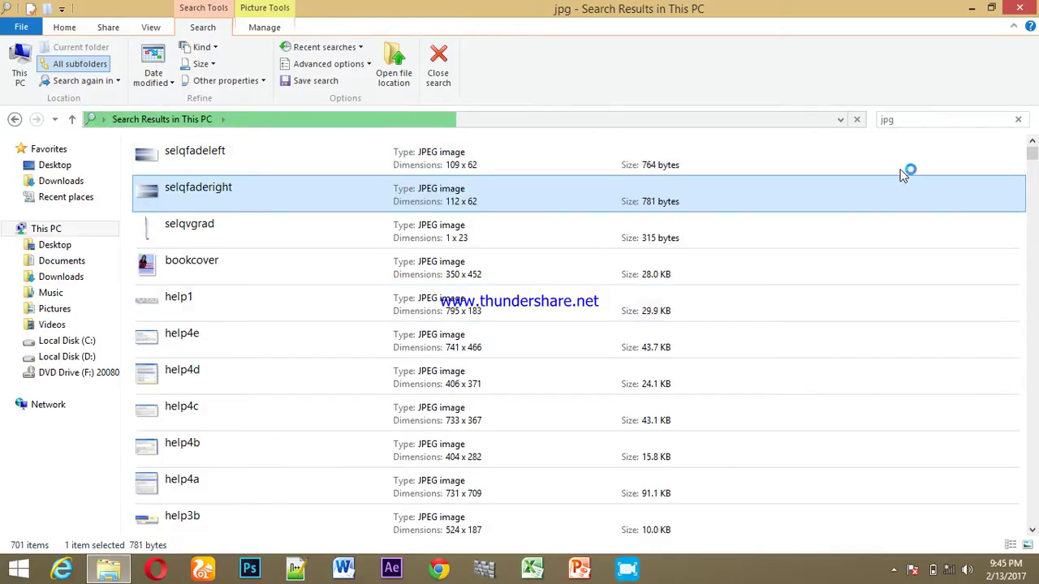
Step: Search This PC for png images and try to open the properties of the studentcertificate file
click(920, 120)
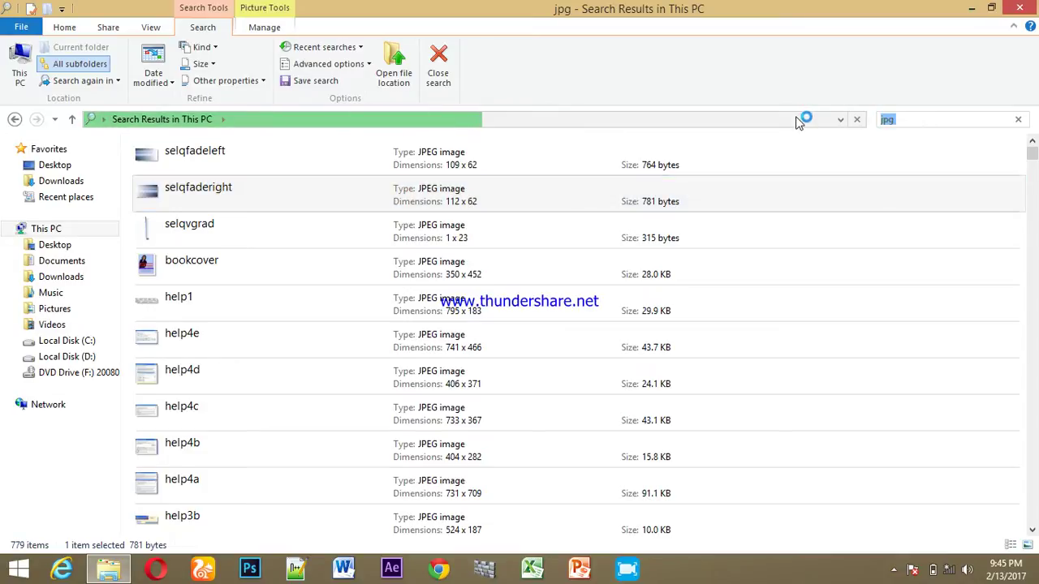
text(png)
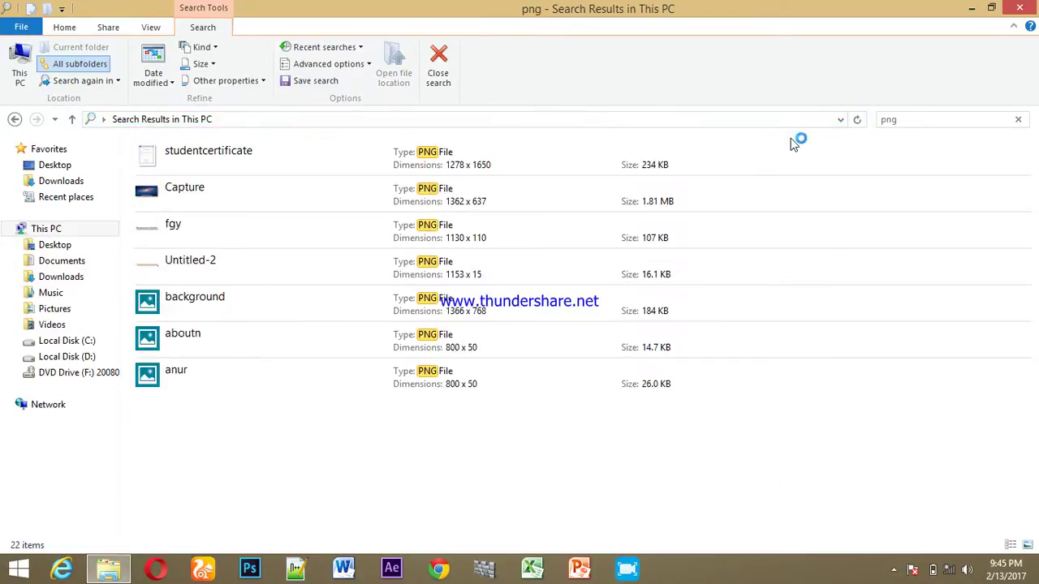
right_click(436, 156)
right_click(437, 156)
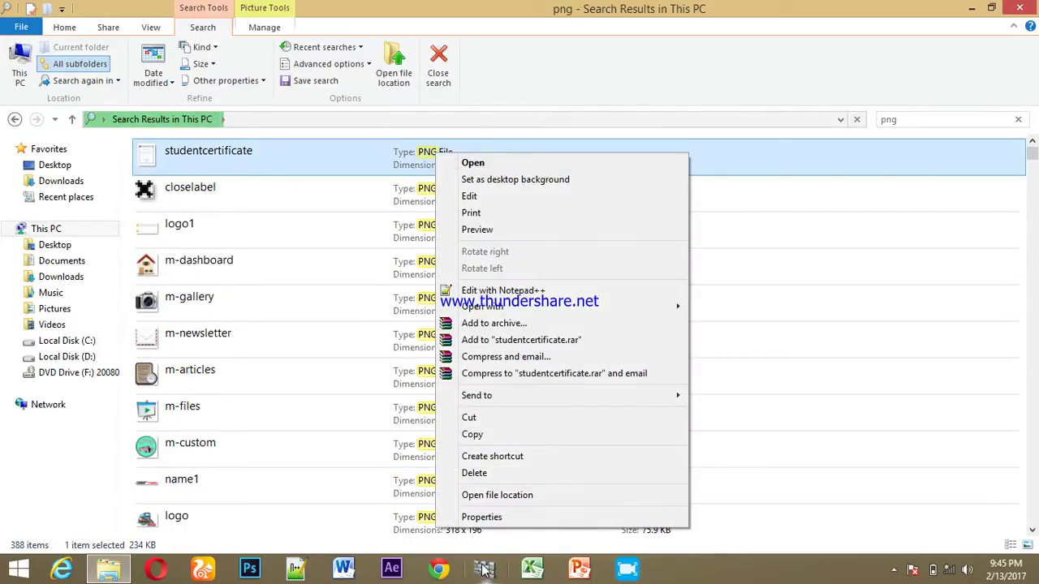
click(487, 517)
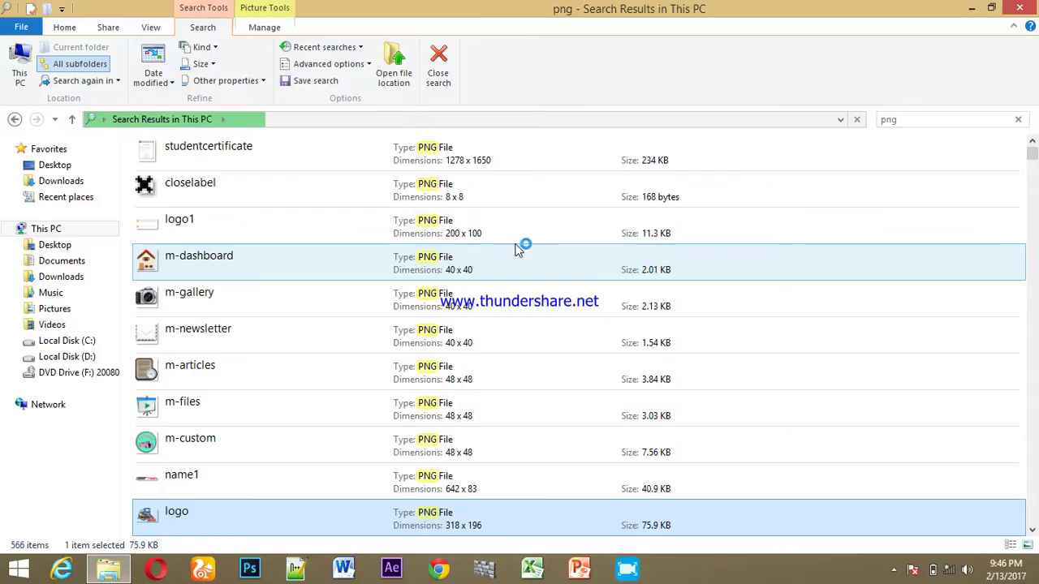
Step: Open the properties of the m-gallery image, examine its file extension and close the dialog
right_click(460, 160)
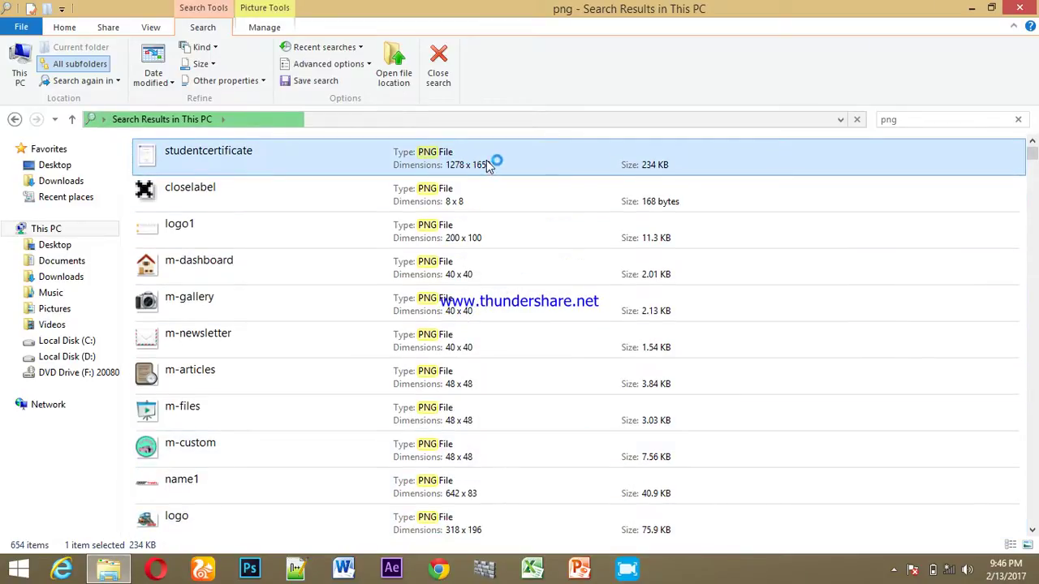
right_click(480, 189)
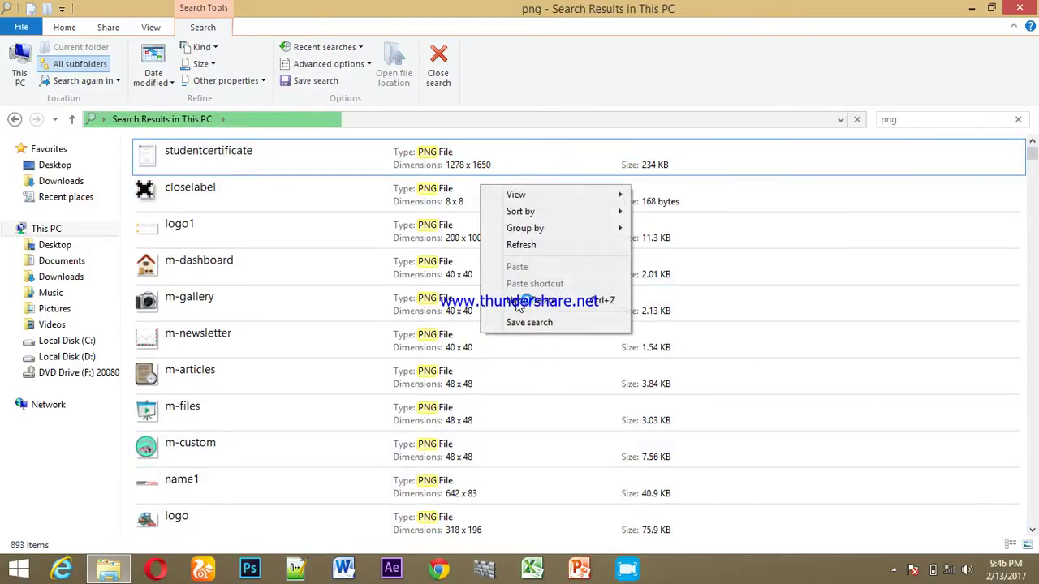
click(454, 227)
click(418, 272)
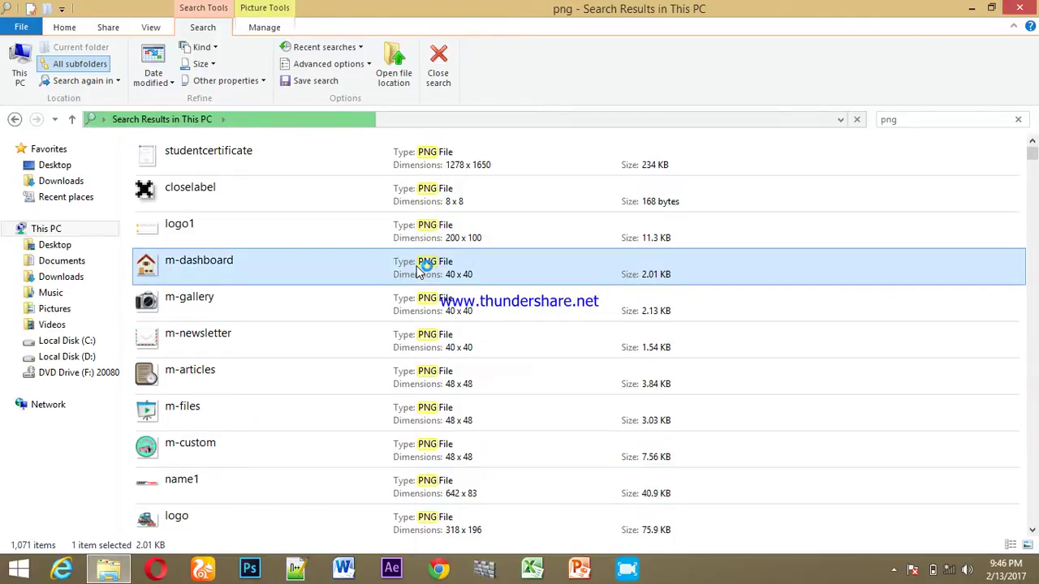
right_click(426, 297)
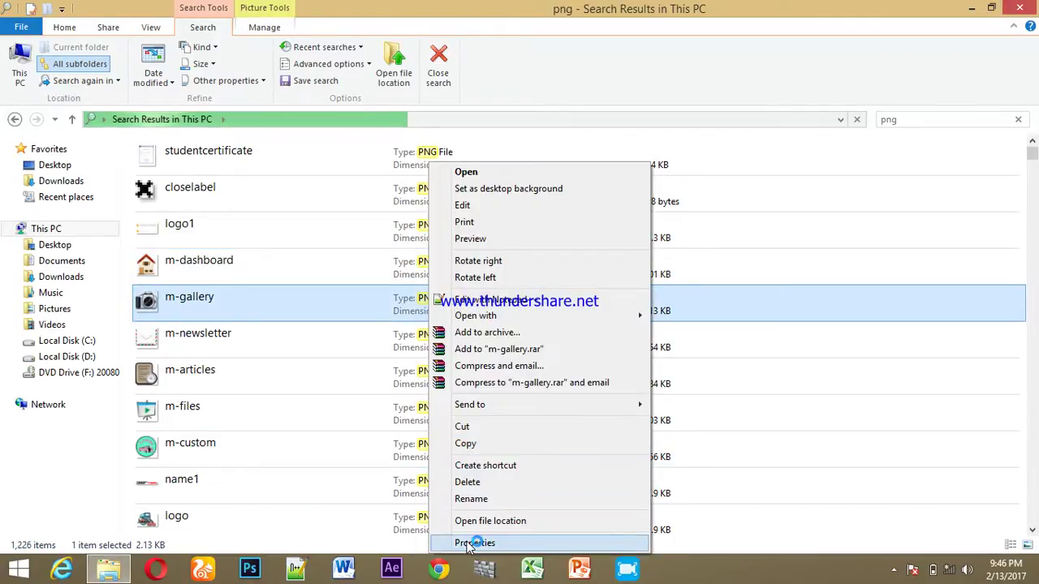
click(471, 544)
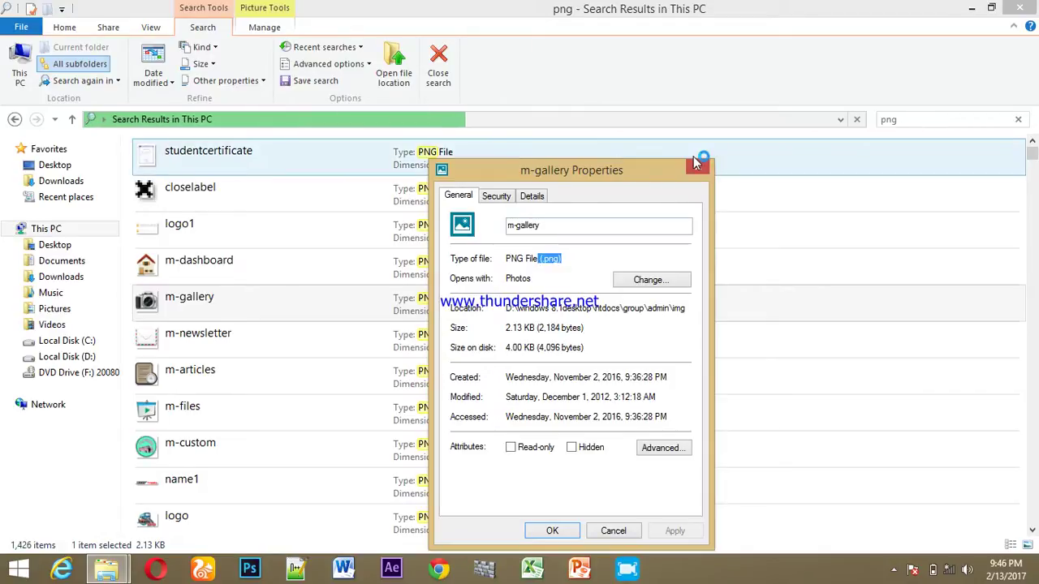
key(Escape)
Step: Search This PC for gif and look through the GIF images found
click(930, 118)
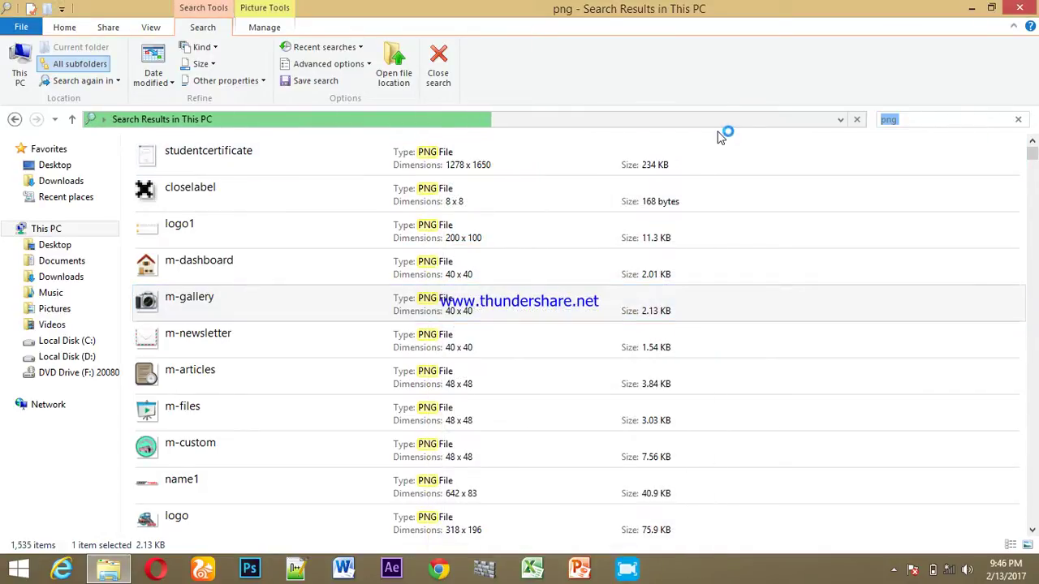
text(g)
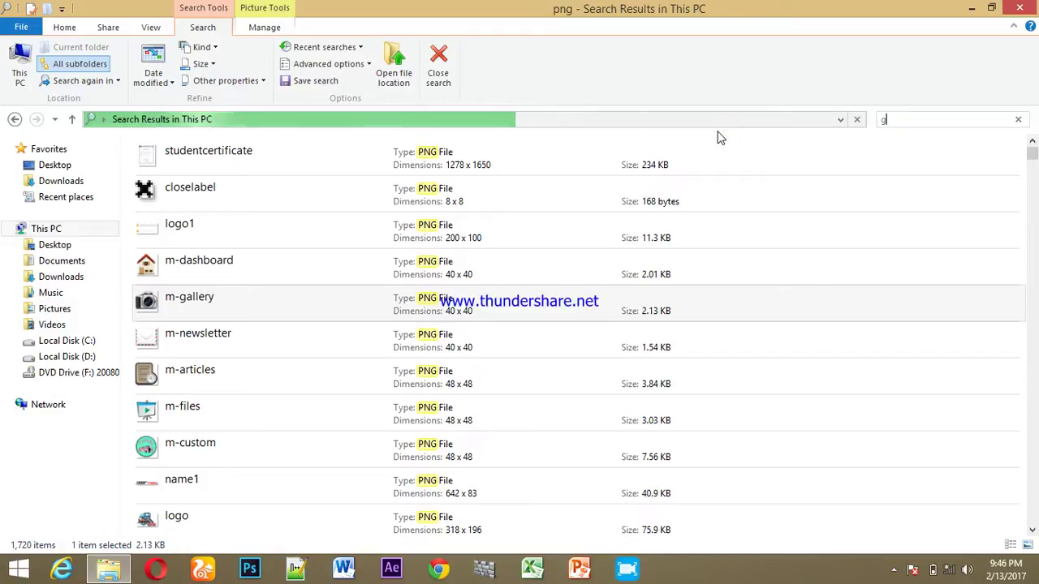
text(if)
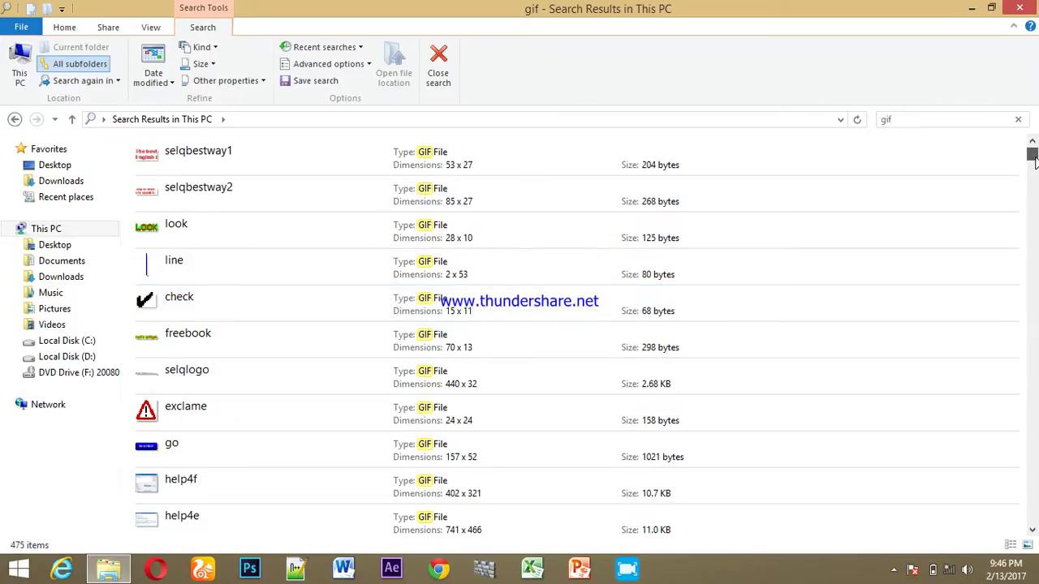
drag(1033, 159, 1033, 164)
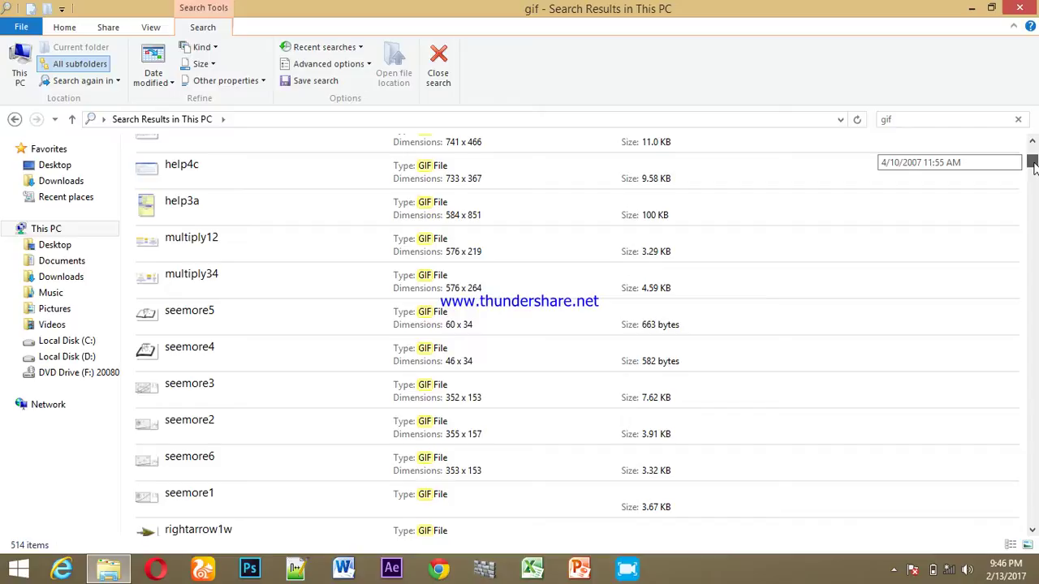
drag(1033, 165, 1033, 177)
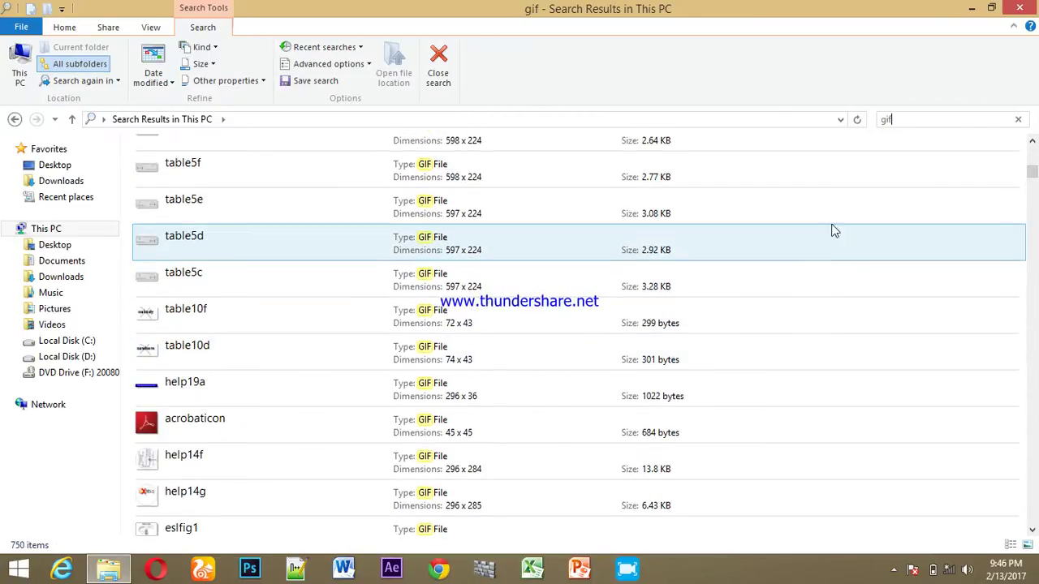
drag(1032, 168, 1027, 219)
click(360, 313)
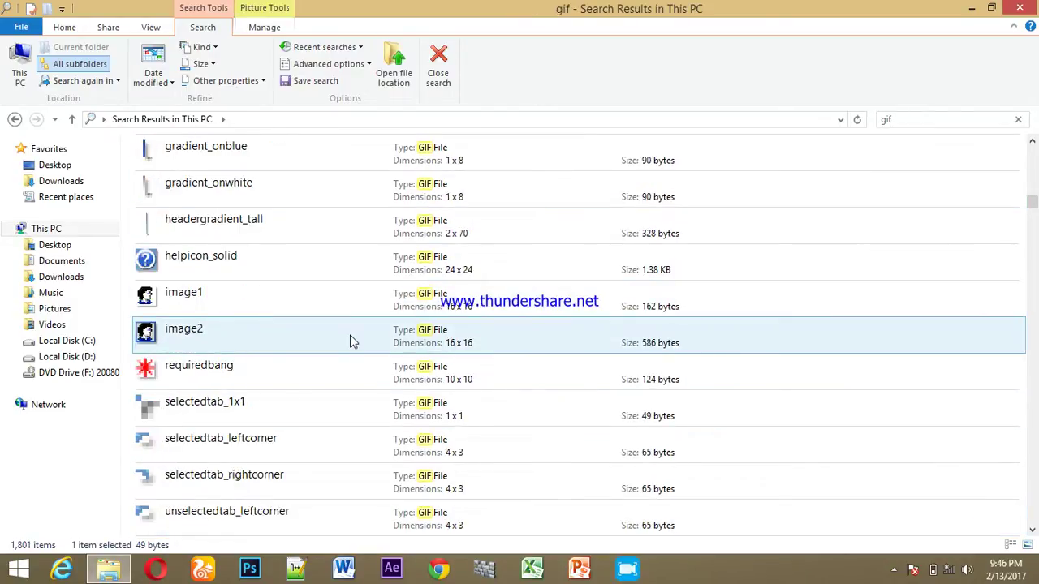
scroll(350, 341, down, 2)
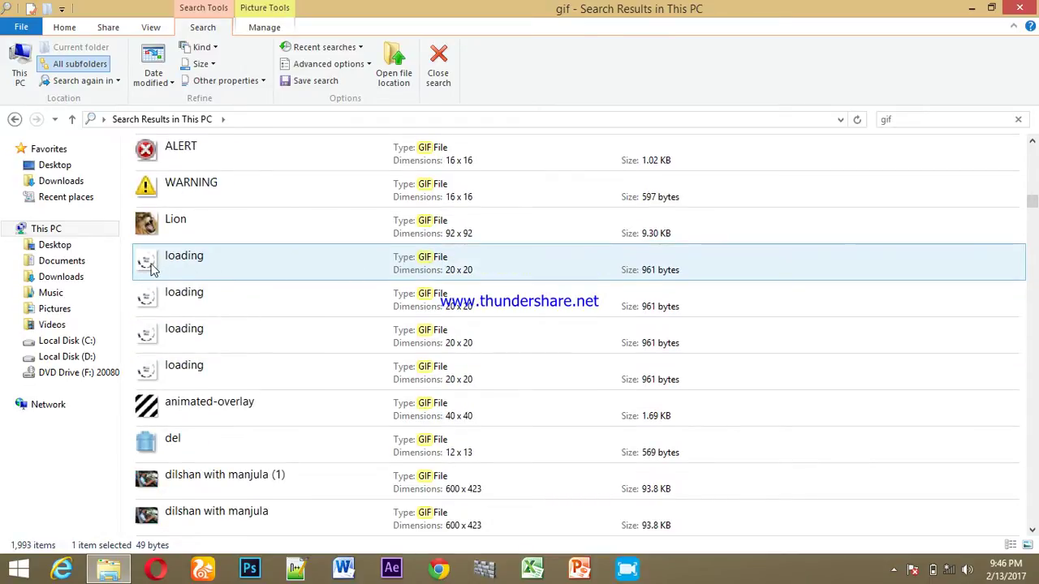
Step: Copy the first loading GIF file listed below Lion in the search results
click(370, 277)
right_click(369, 277)
right_click(298, 280)
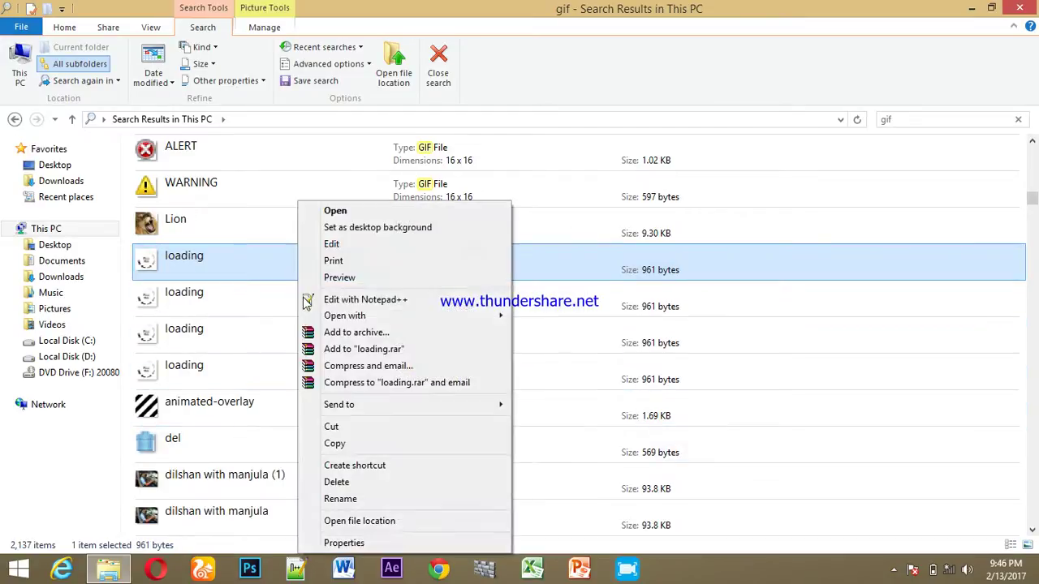
click(329, 447)
right_click(299, 269)
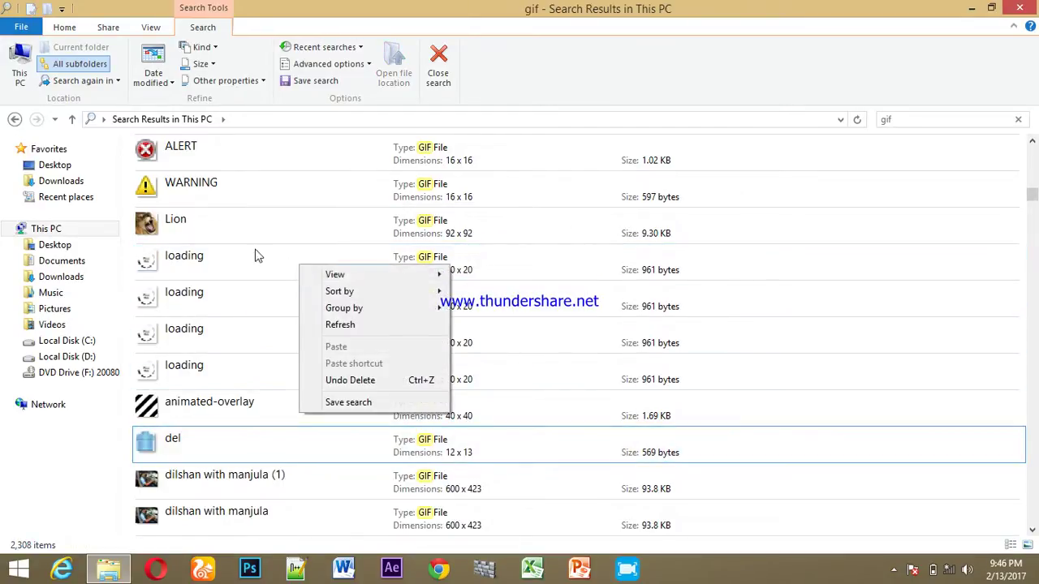
click(254, 256)
right_click(255, 255)
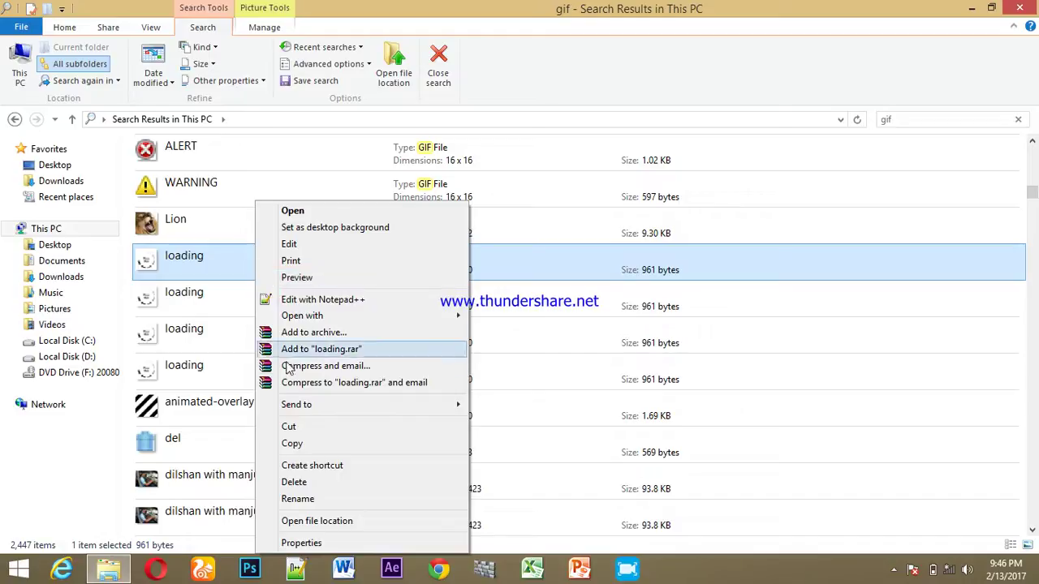
click(294, 444)
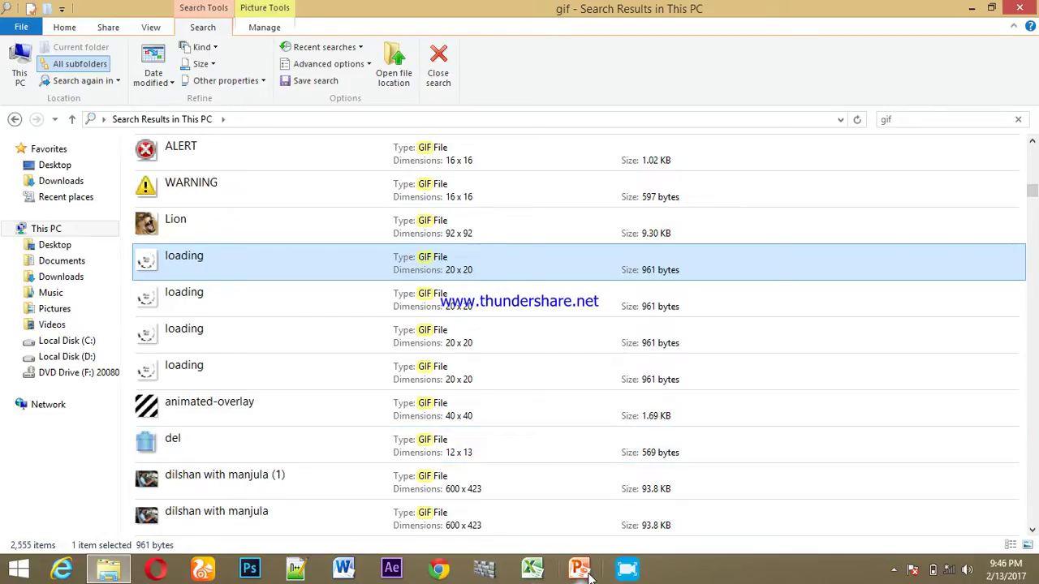
Step: Switch to the open PowerPoint presentation and change the first slide's layout to Blank
click(588, 573)
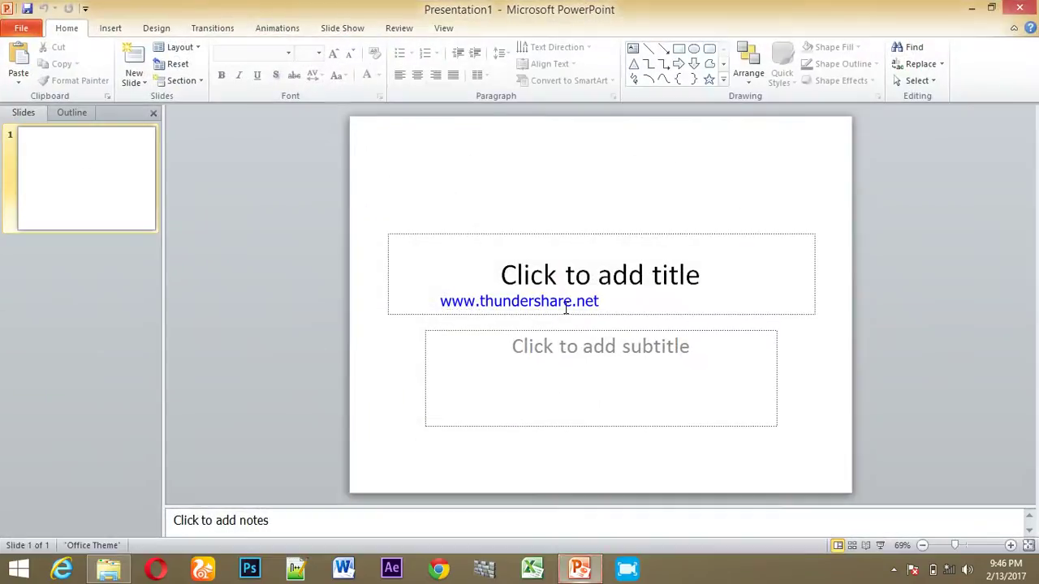
right_click(81, 175)
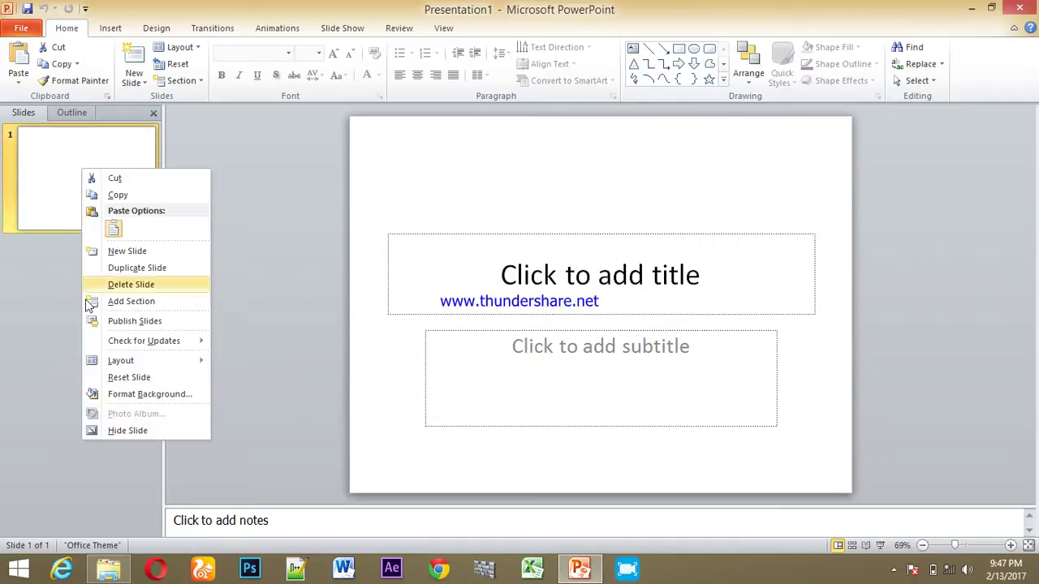
mouse_move(114, 362)
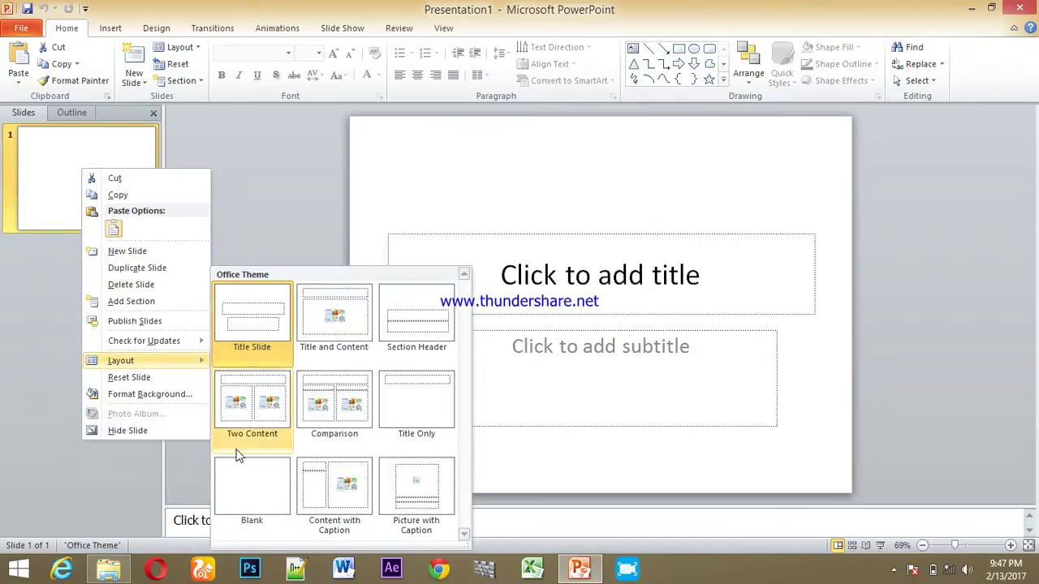
click(251, 489)
Step: Paste the copied loading GIF onto the blank slide, enlarge it and place it in the slide's upper middle
right_click(495, 203)
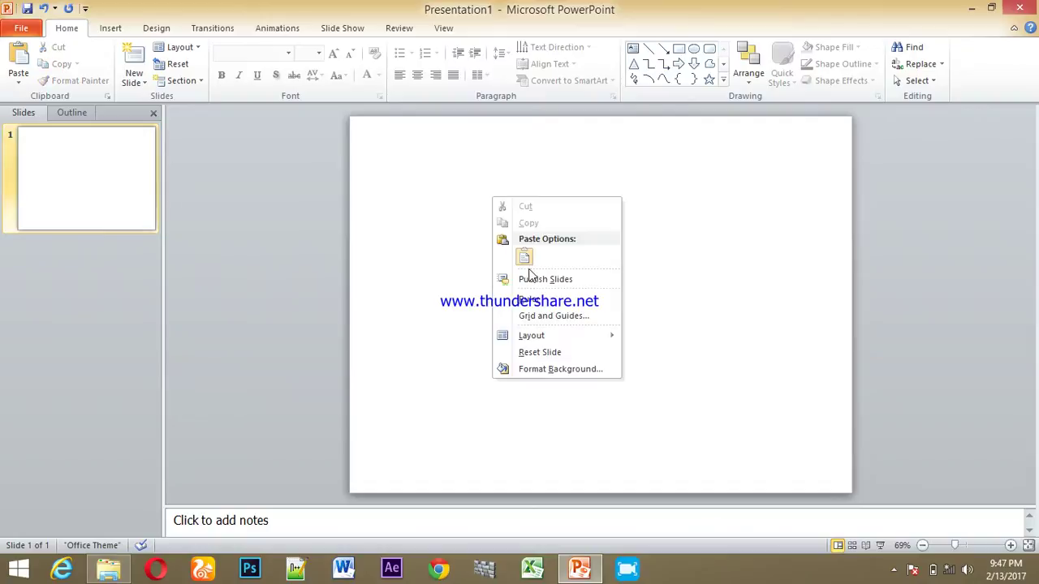
click(528, 263)
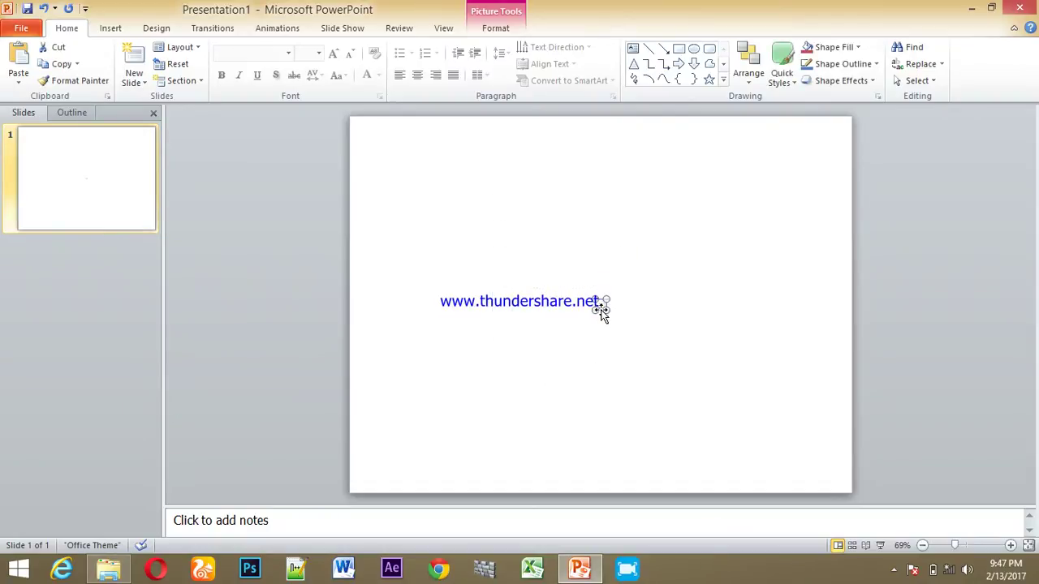
drag(592, 297, 494, 193)
drag(550, 235, 586, 226)
click(754, 317)
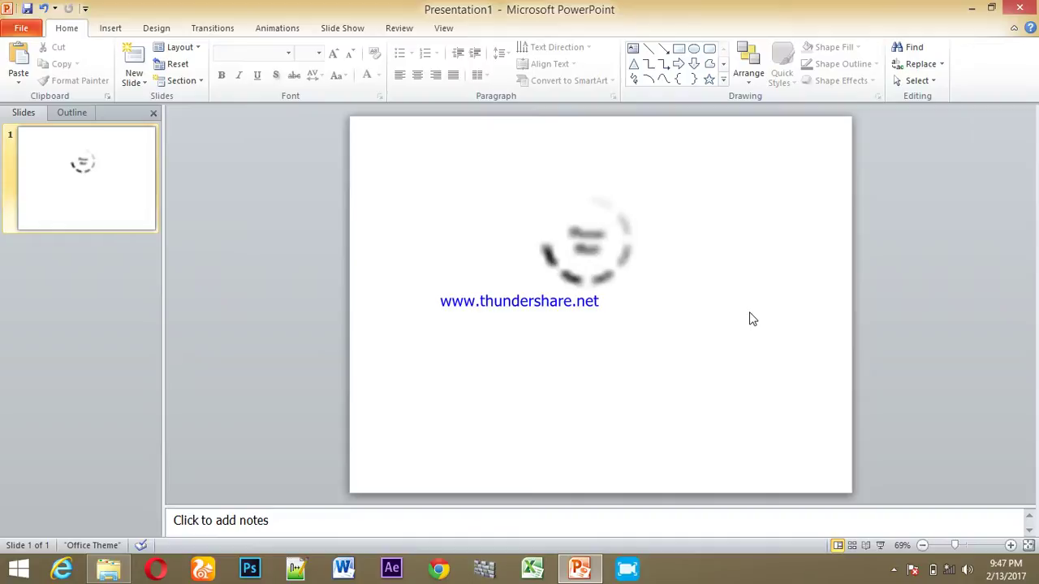
Step: Play the slide show to view the GIF's animation, and return to editing
click(880, 545)
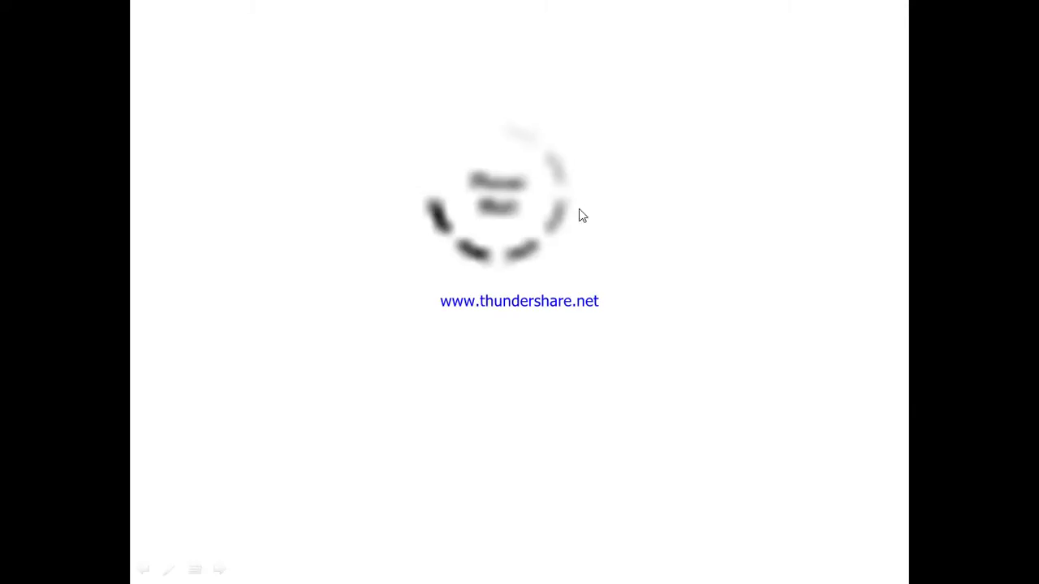
key(Escape)
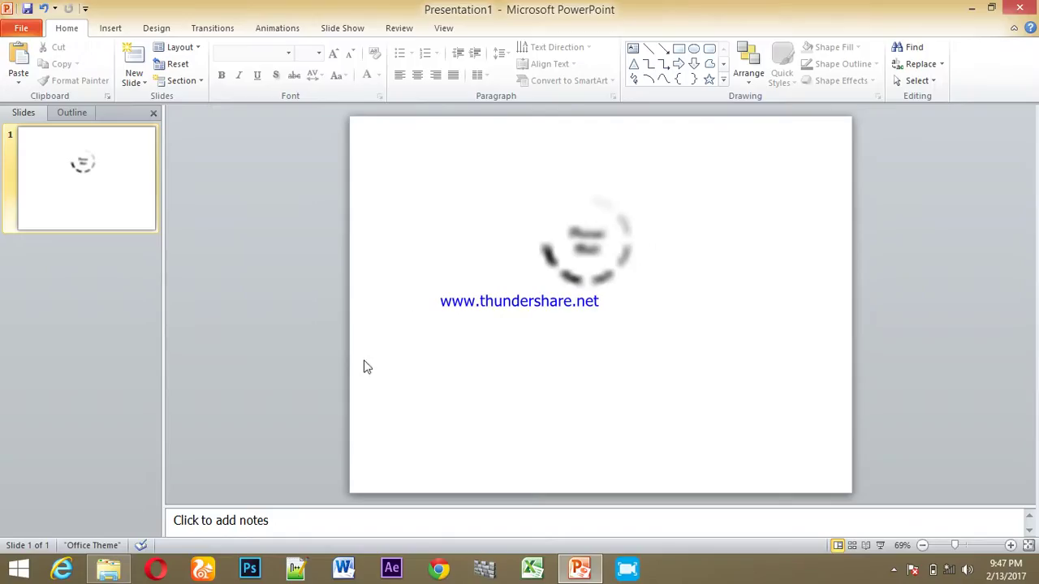
Step: Switch to the gif search results in File Explorer and copy the ajax-loader GIF file
click(110, 570)
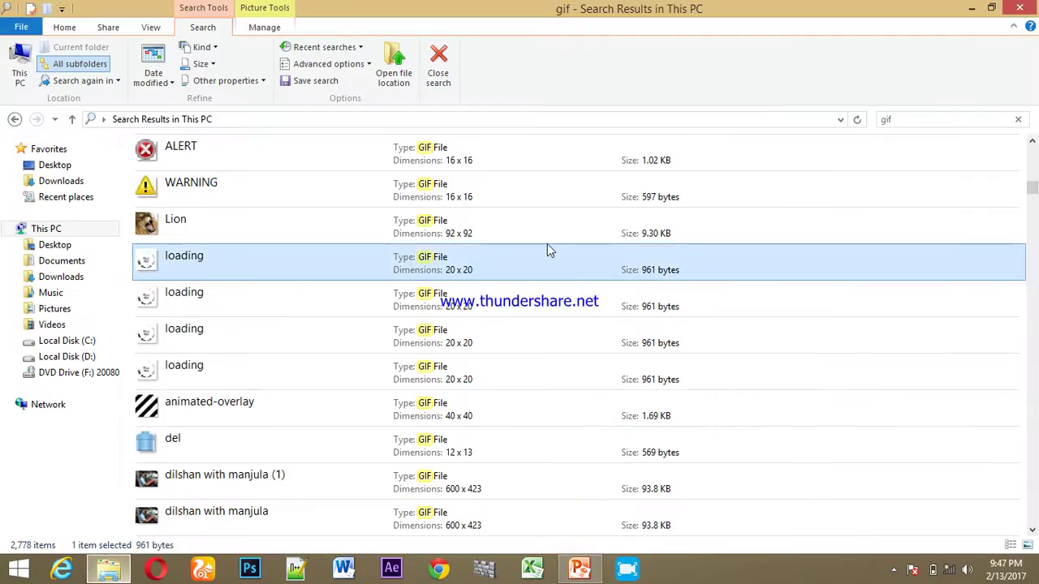
scroll(495, 341, down, 3)
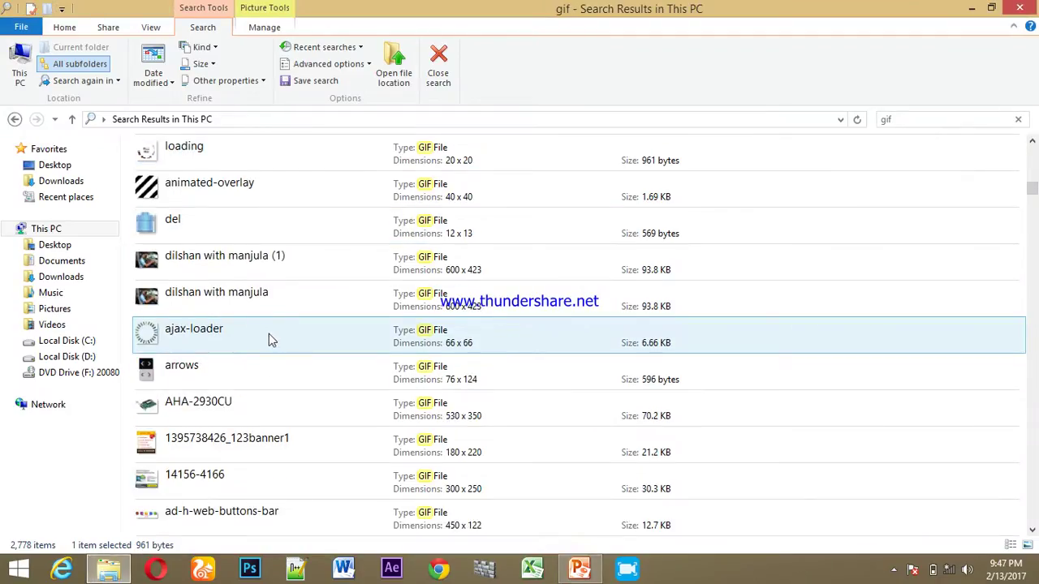
click(267, 340)
right_click(267, 340)
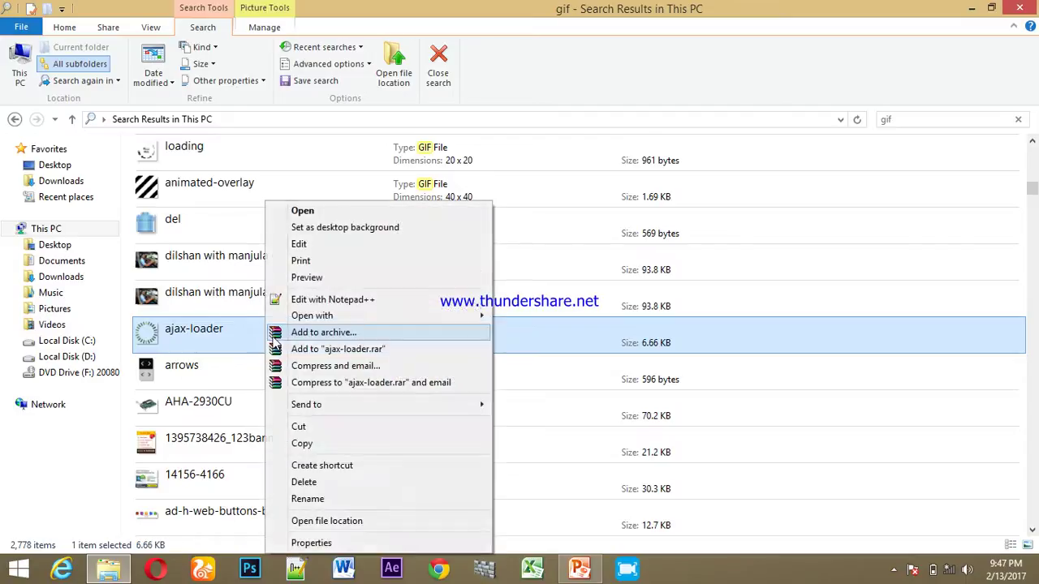
click(300, 440)
click(256, 337)
right_click(243, 335)
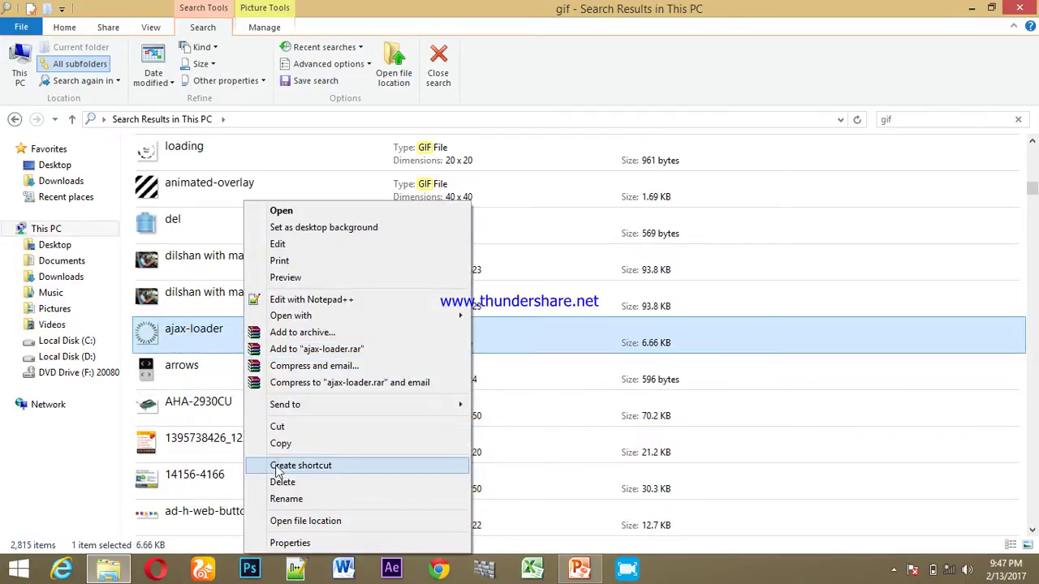
click(280, 443)
Step: Switch back to the PowerPoint presentation and paste the ajax-loader GIF onto the slide
click(579, 568)
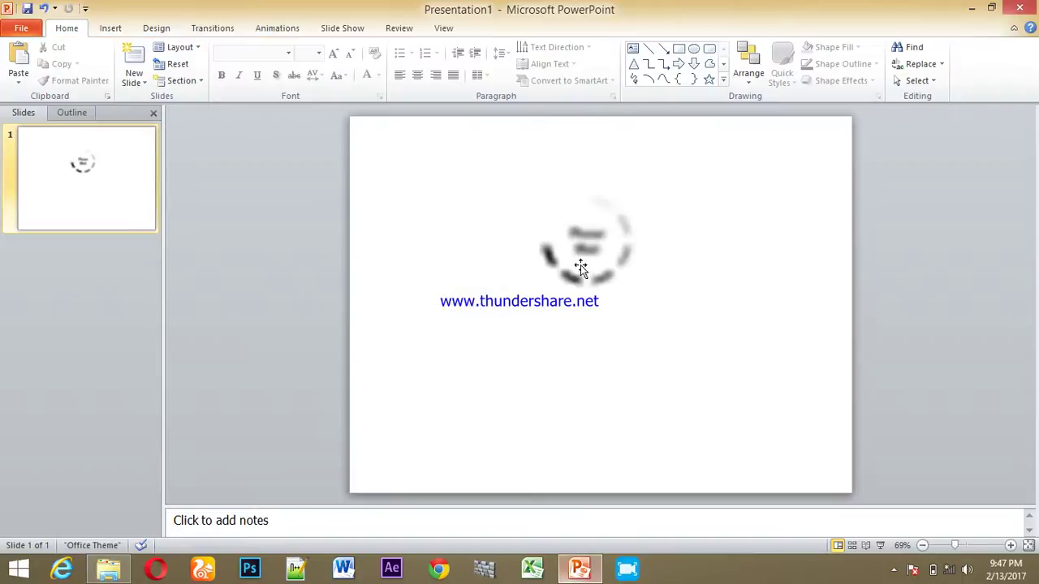
right_click(476, 303)
click(507, 356)
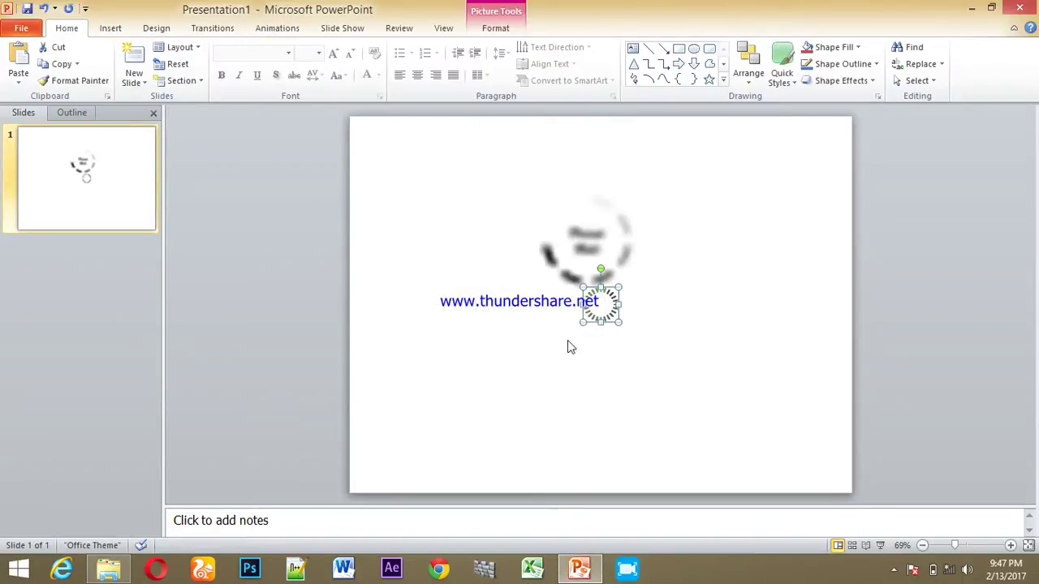
Step: Play the slide show to view both GIF animations, and return to editing
click(881, 546)
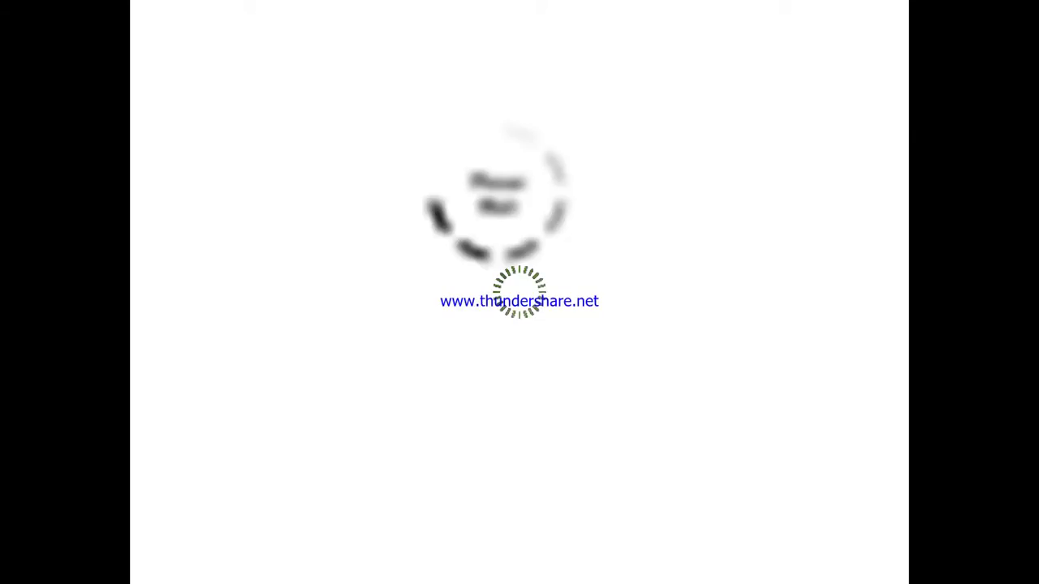
click(522, 295)
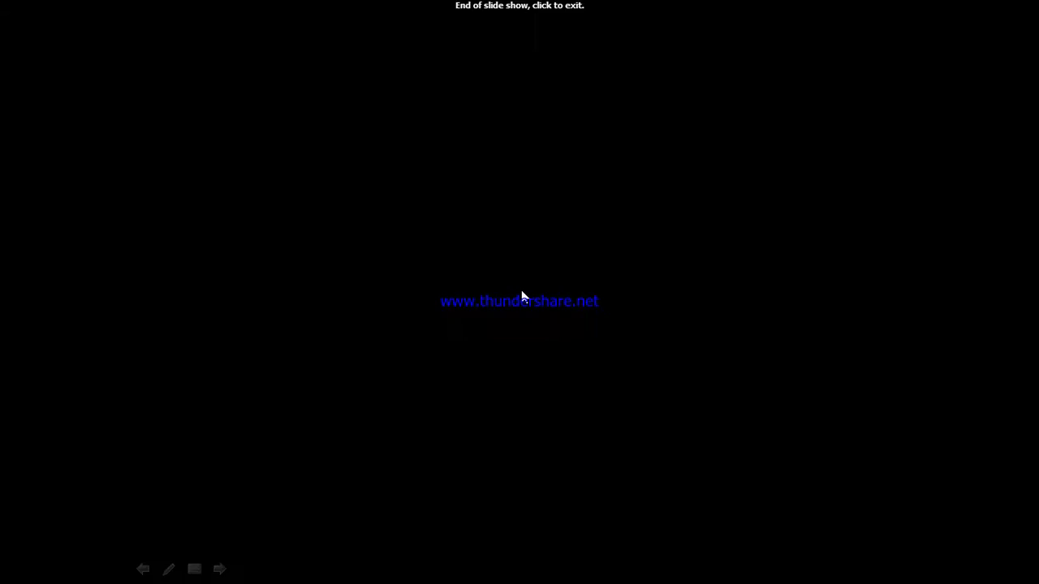
click(386, 278)
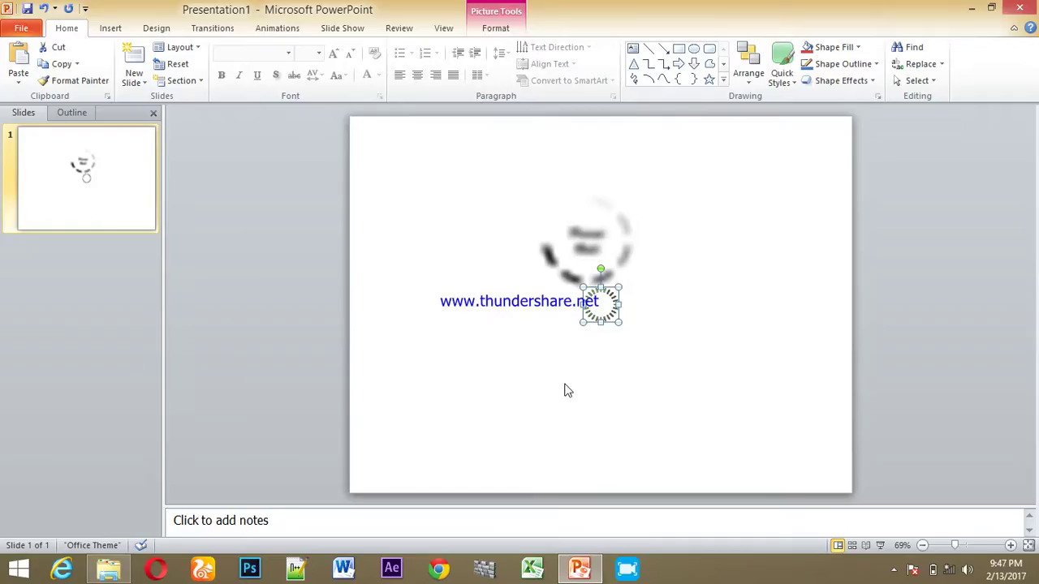
Step: Enlarge the ajax-loader GIF to about four times its size and replay the slide show to check it
drag(618, 323, 729, 430)
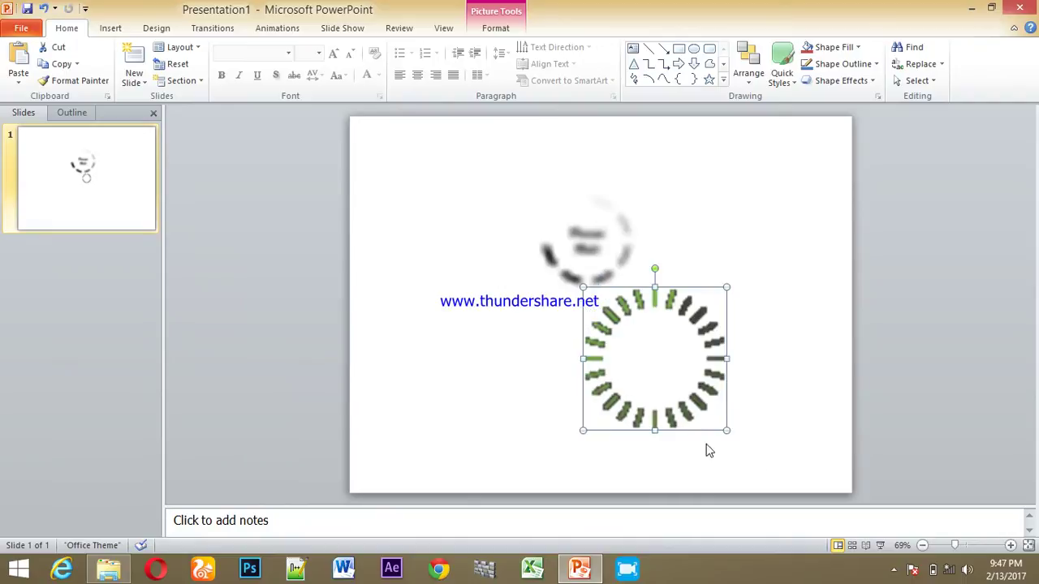
click(818, 395)
click(881, 545)
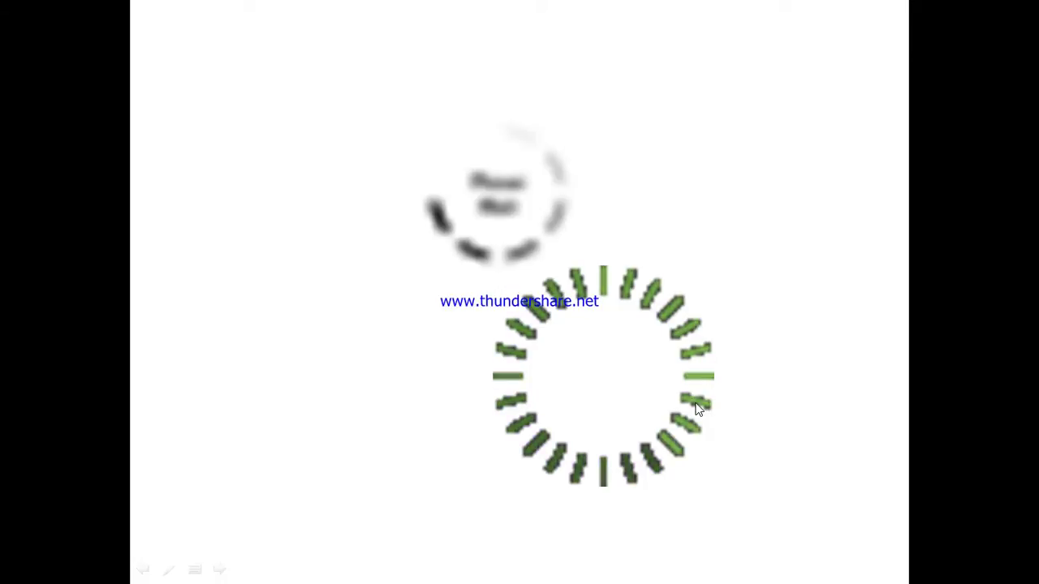
key(Escape)
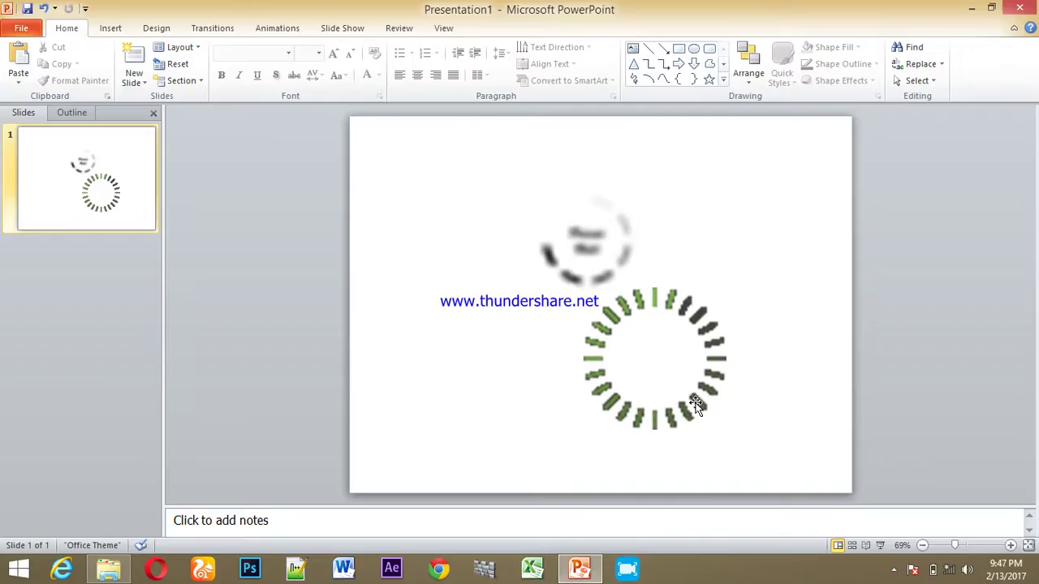
Step: Close the presentation without saving it
click(1029, 10)
click(512, 306)
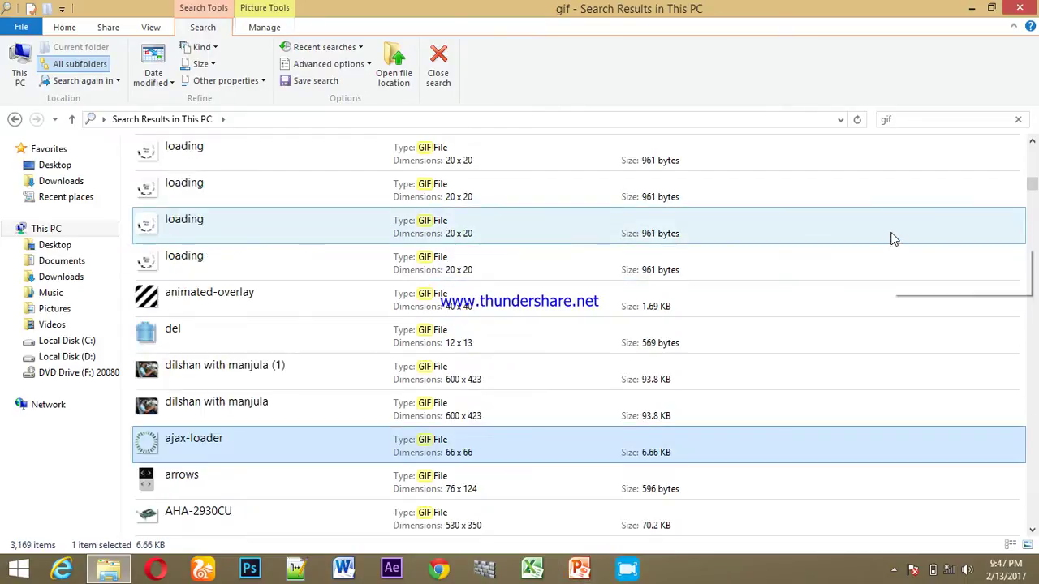
Step: Replace the file search term with lnk to find shortcut files on This PC
click(921, 119)
text(l)
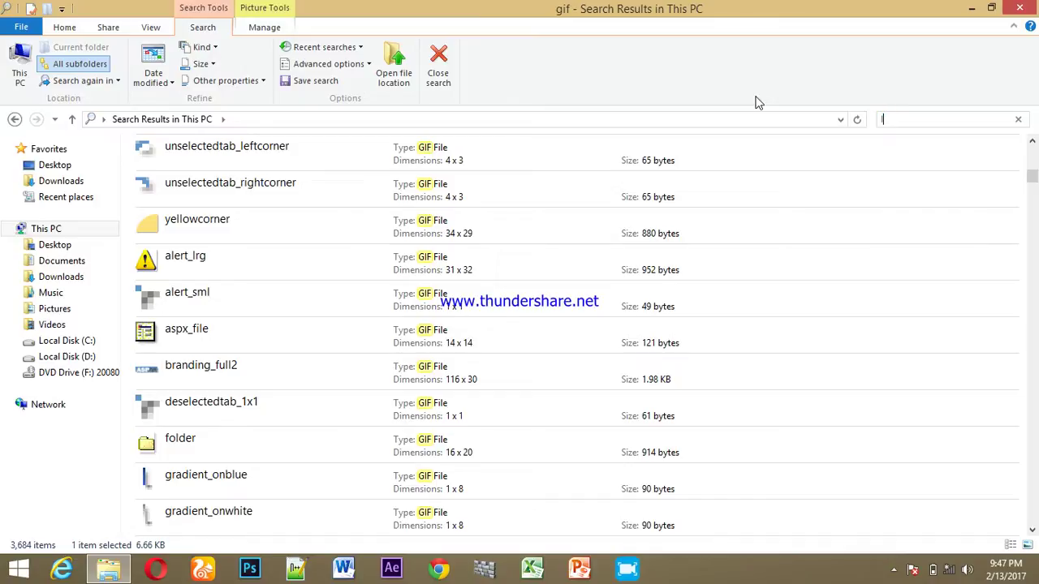
text(nk)
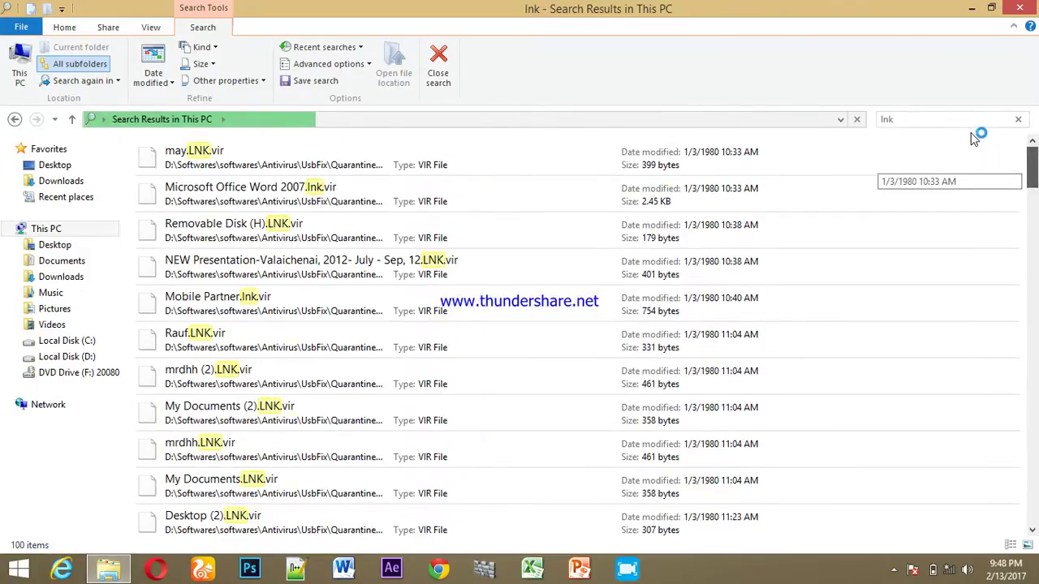
Step: Minimize the search window and move the HTML folder beside VLC media player and the Recycle Bin below This PC on the desktop
click(973, 7)
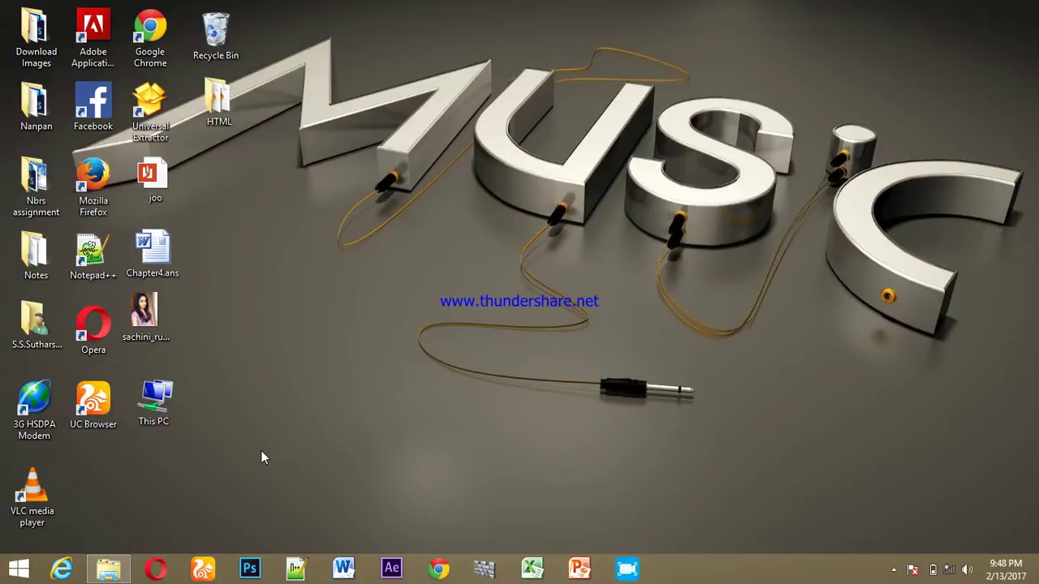
drag(217, 102, 94, 491)
drag(235, 18, 166, 471)
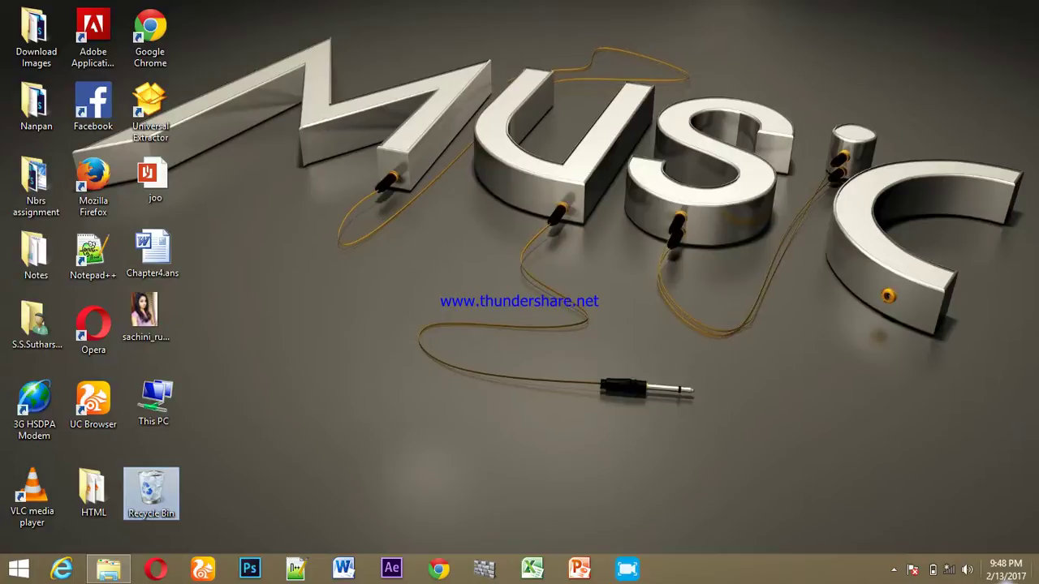
click(893, 570)
click(868, 491)
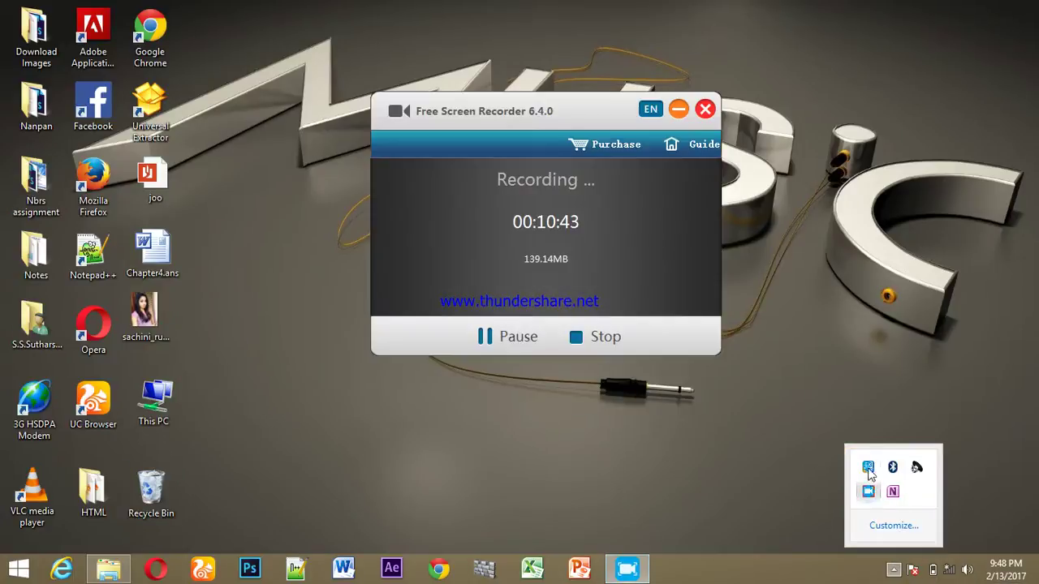